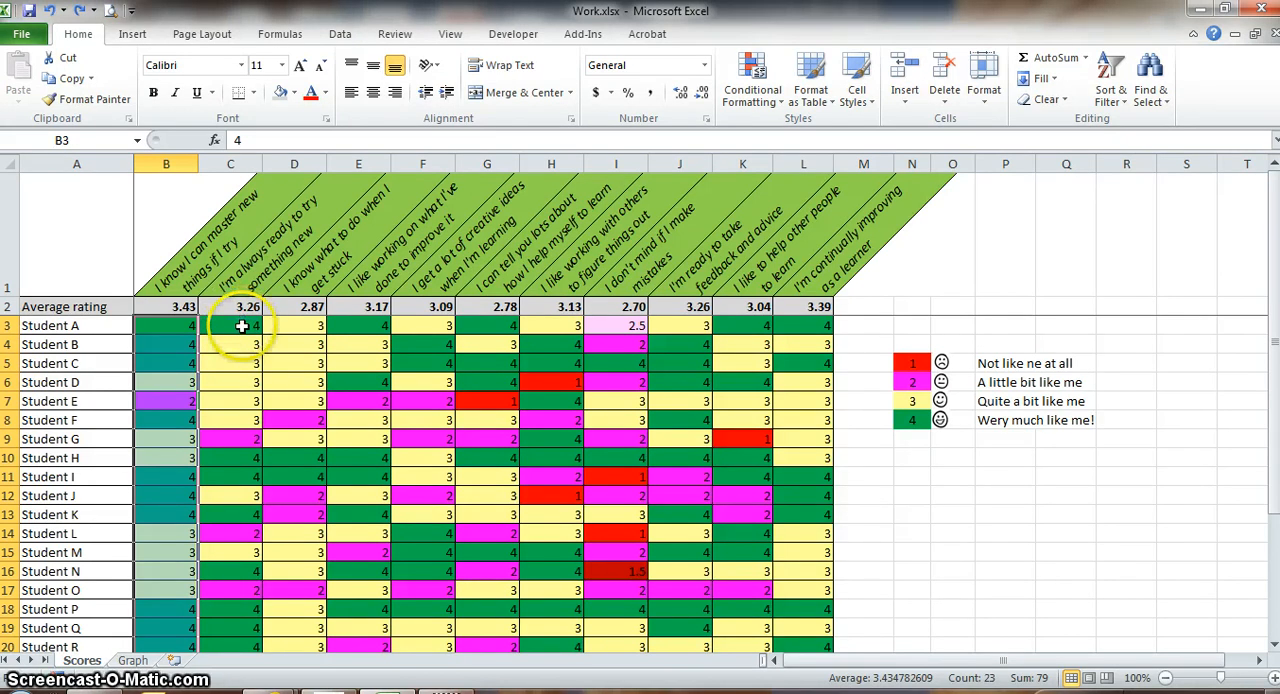
Insert a basic 2-D line chart from the ratings of Students A to W in C3:C25.
left_click_drag(242, 326, 238, 361)
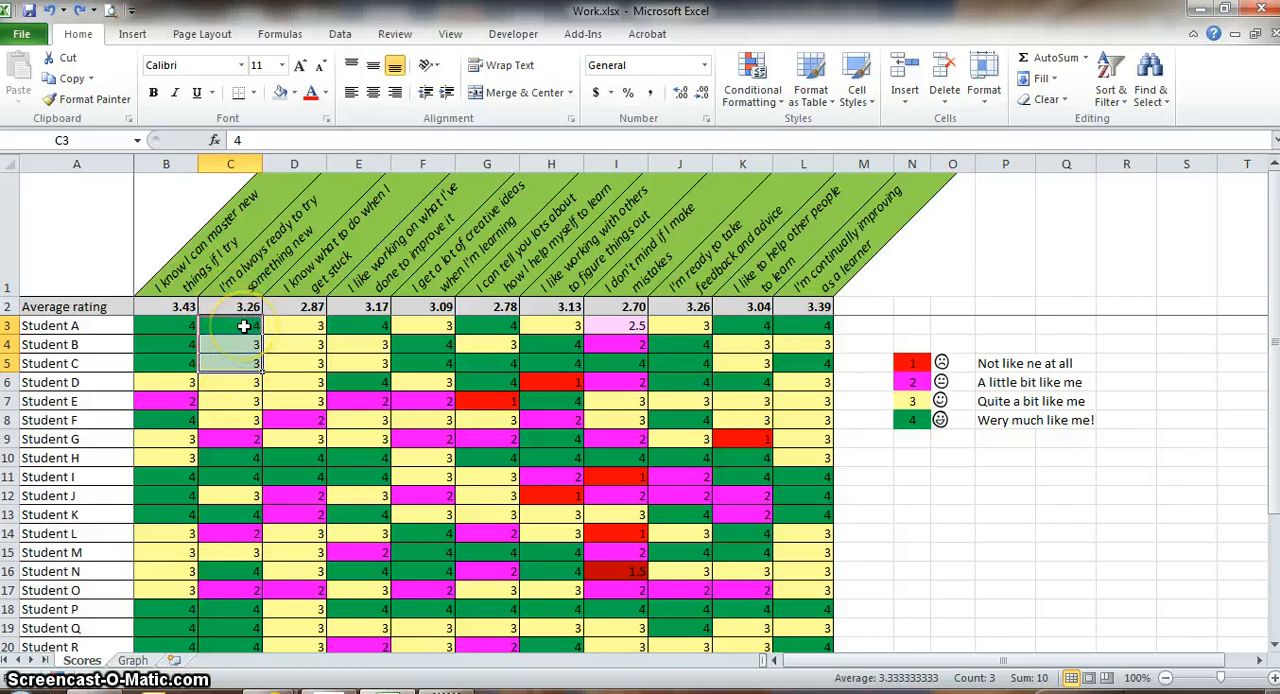
left_click_drag(244, 326, 245, 609)
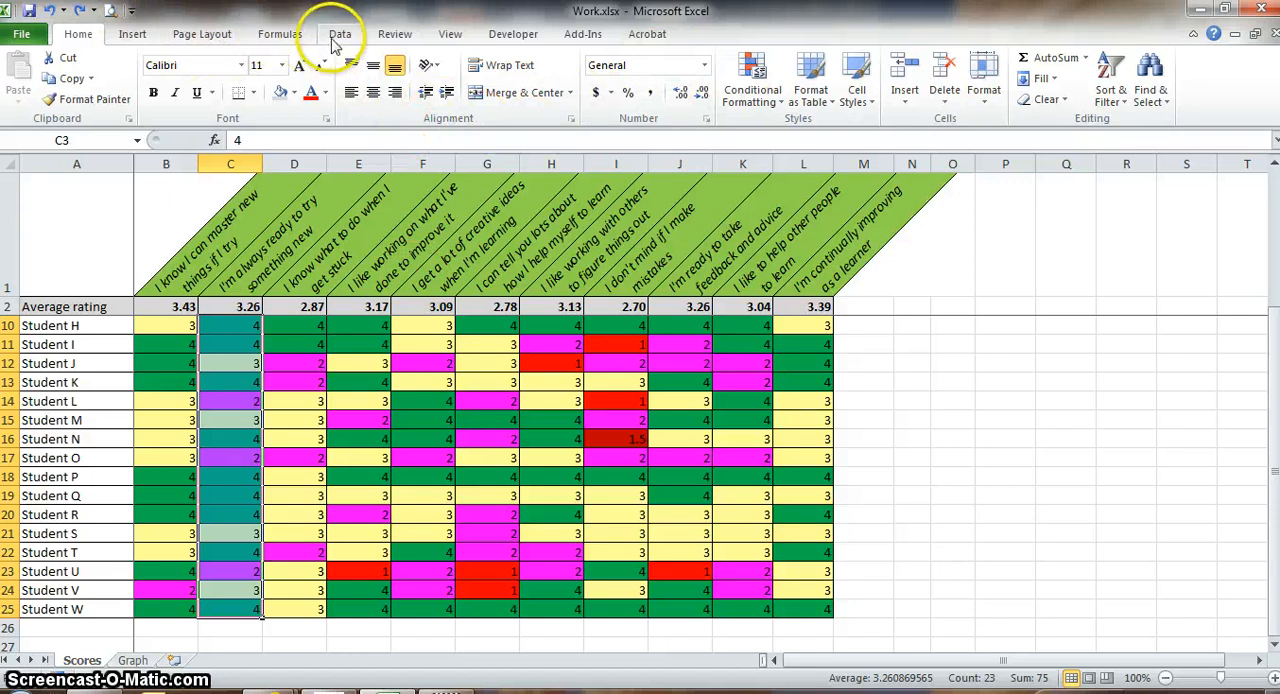
left_click(133, 36)
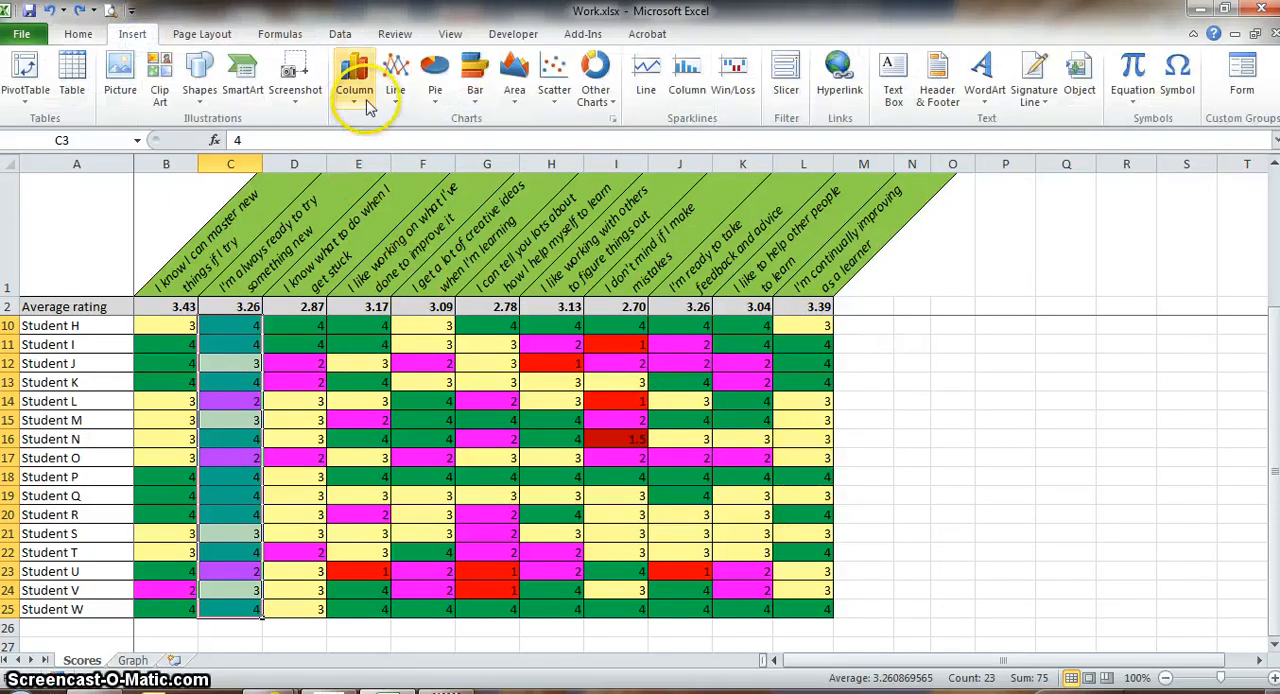
left_click(354, 85)
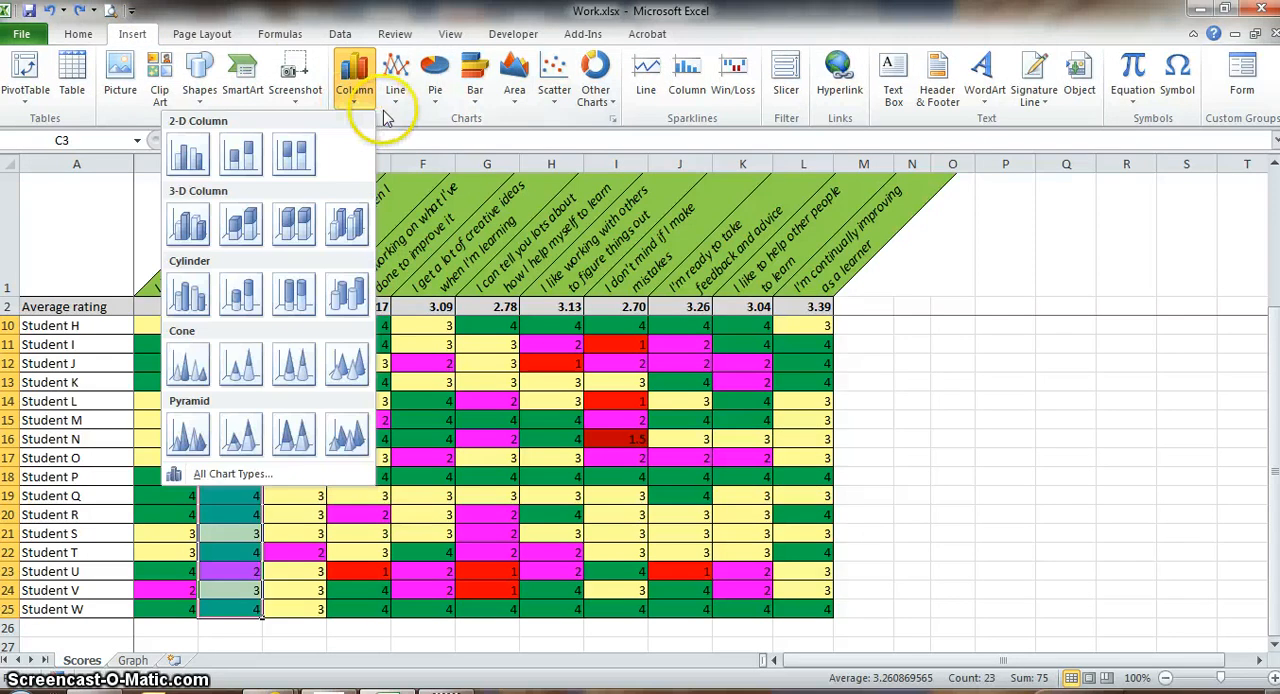
left_click(397, 112)
left_click(436, 106)
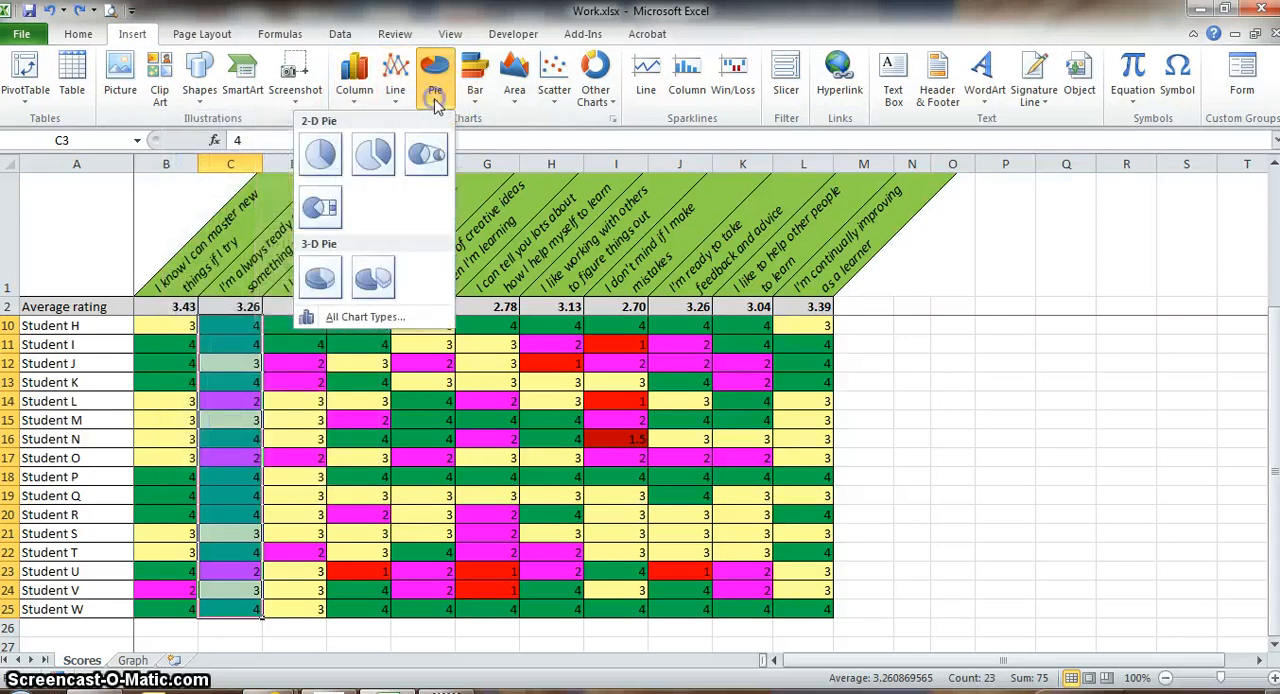
left_click(477, 106)
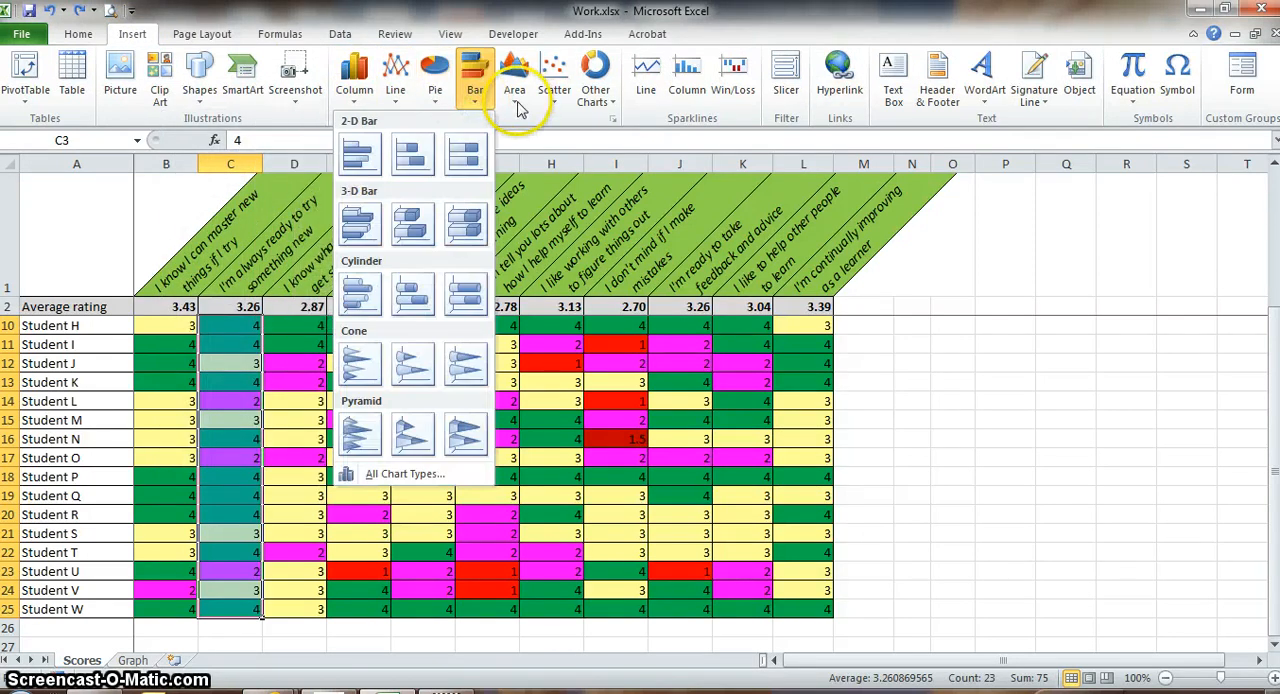
left_click(519, 107)
left_click(396, 100)
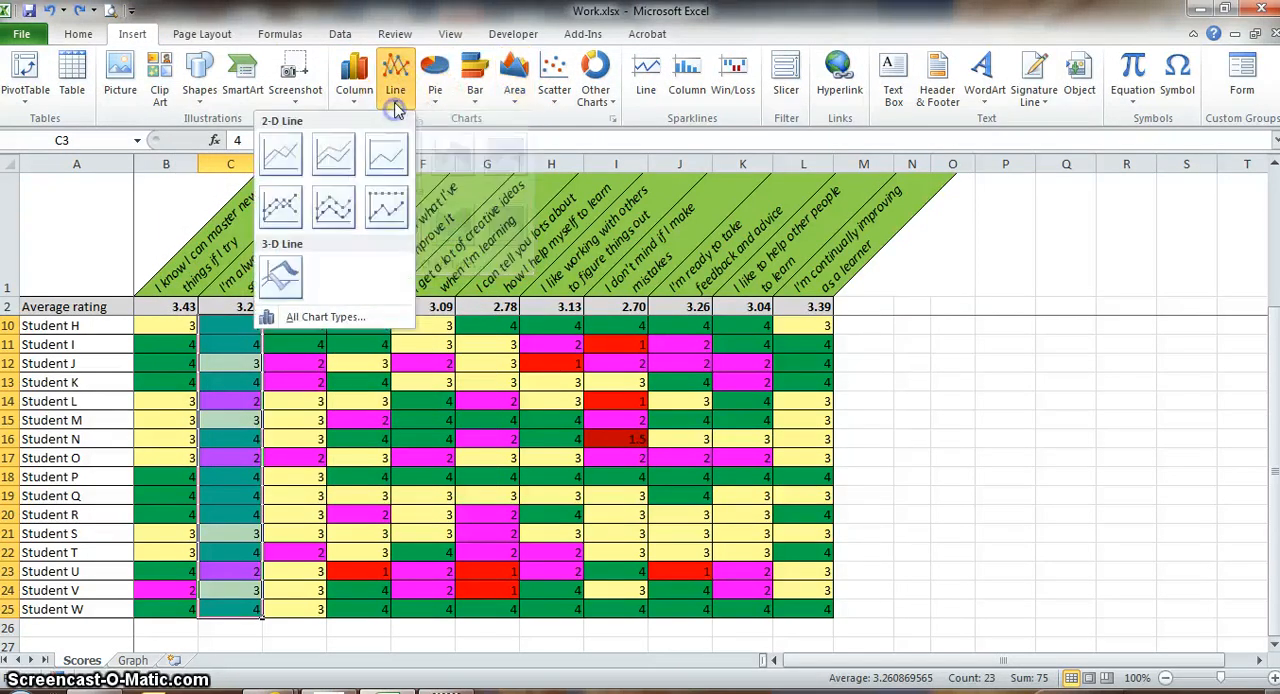
left_click(288, 163)
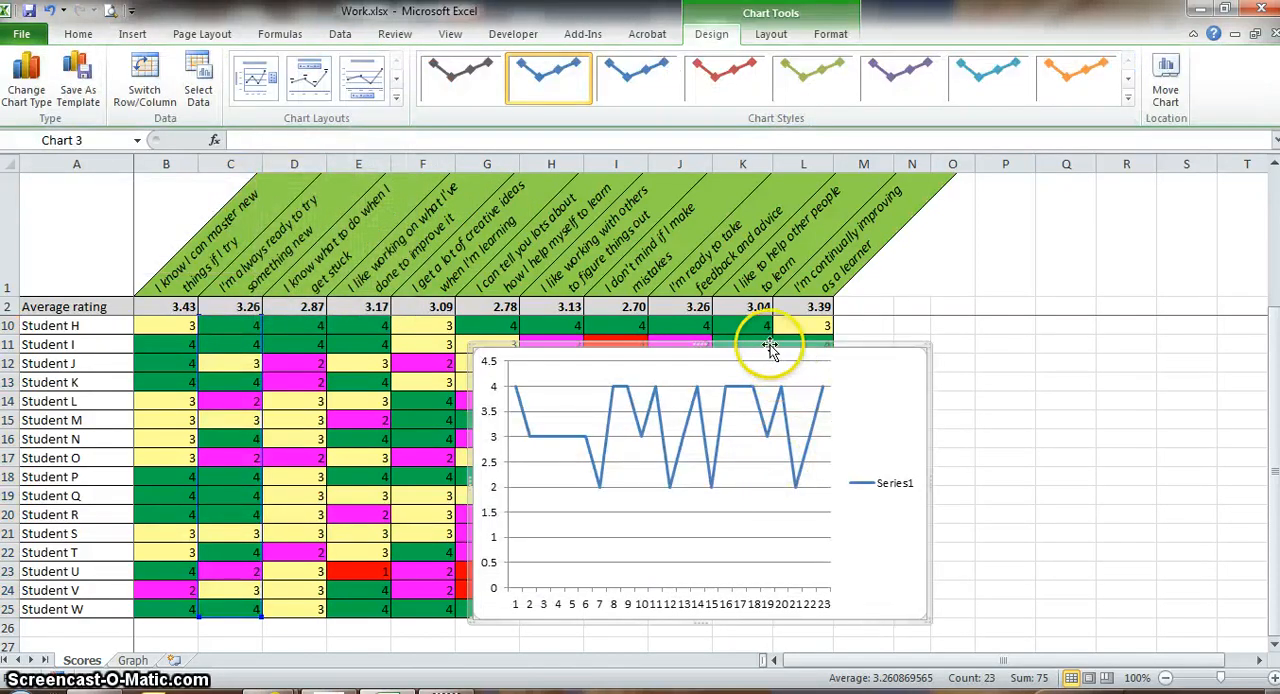
Move the line chart right so it starts in column I, with its upper edge at row 11.
left_click_drag(766, 349, 920, 300)
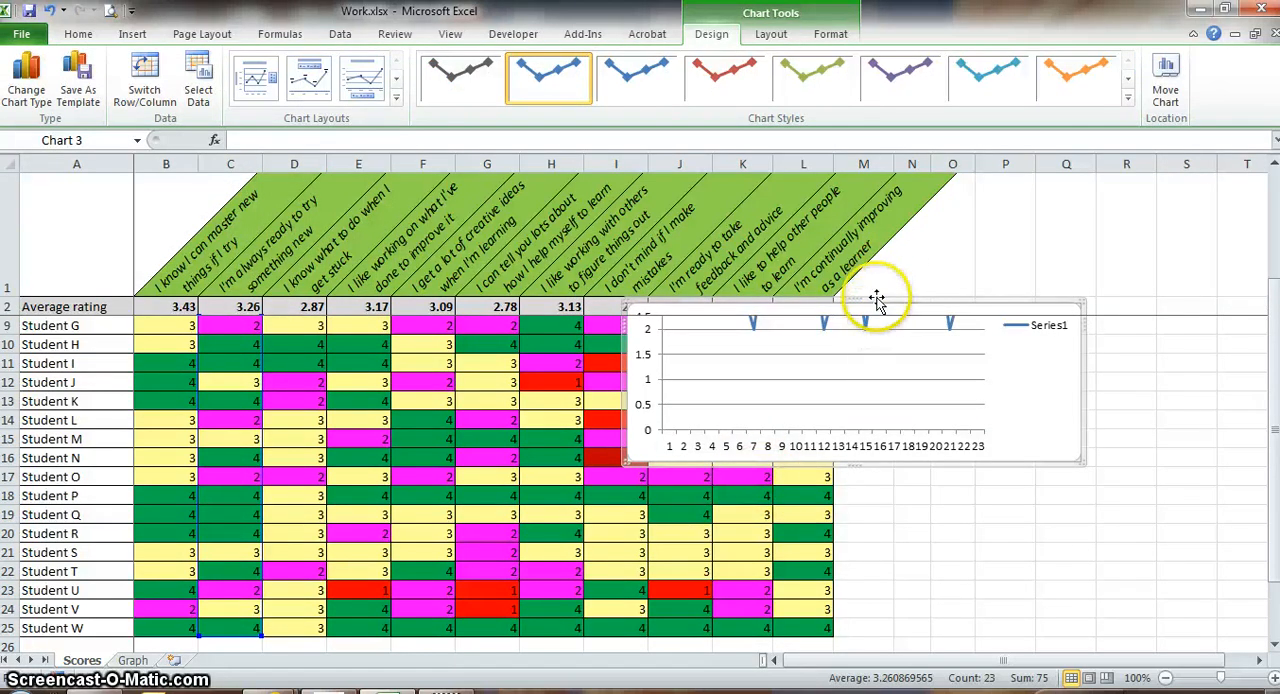
mouse_move(876, 360)
left_mouse_down()
mouse_move(874, 372)
mouse_move(863, 357)
left_mouse_up()
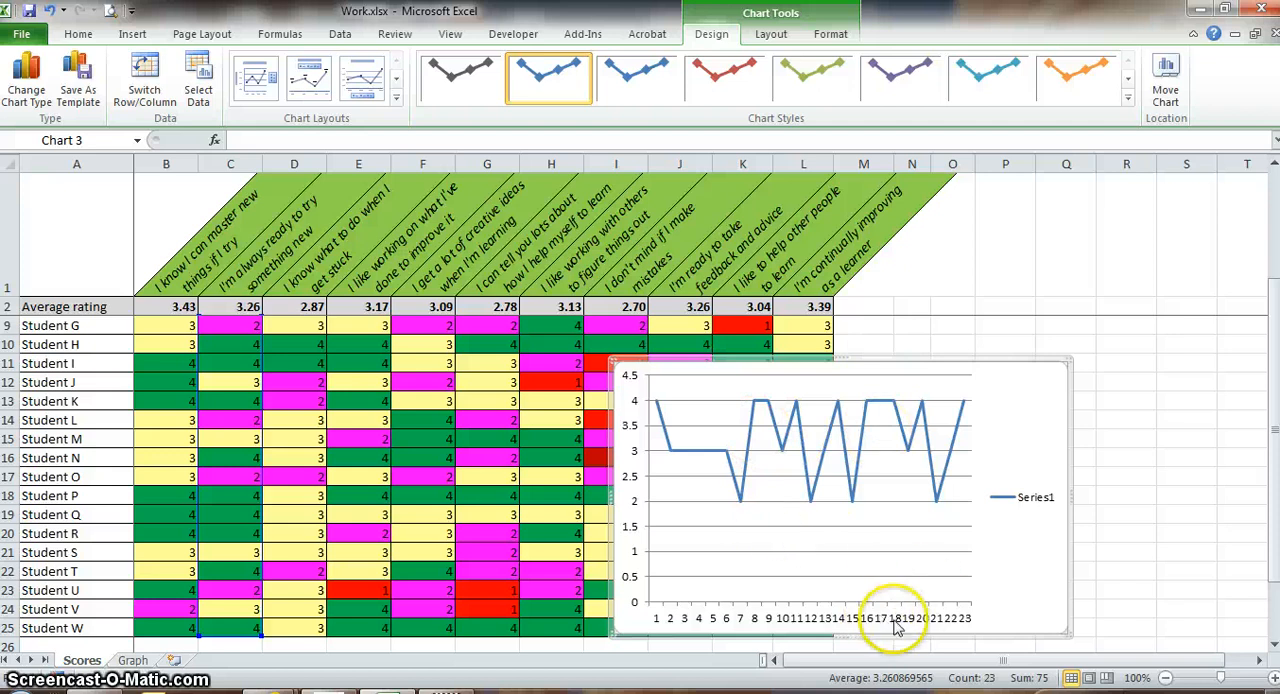
left_click(1040, 502)
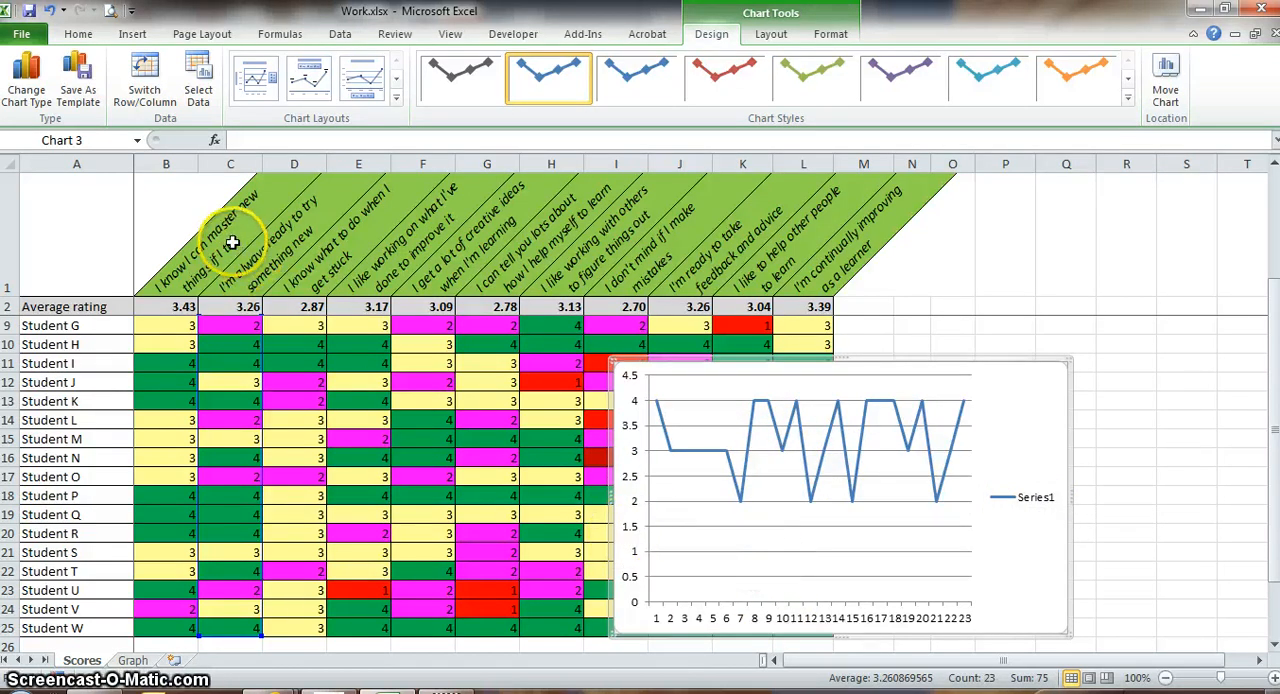
Apply the chart layout that has a chart title, a vertical axis title and the legend on the right.
left_click(258, 80)
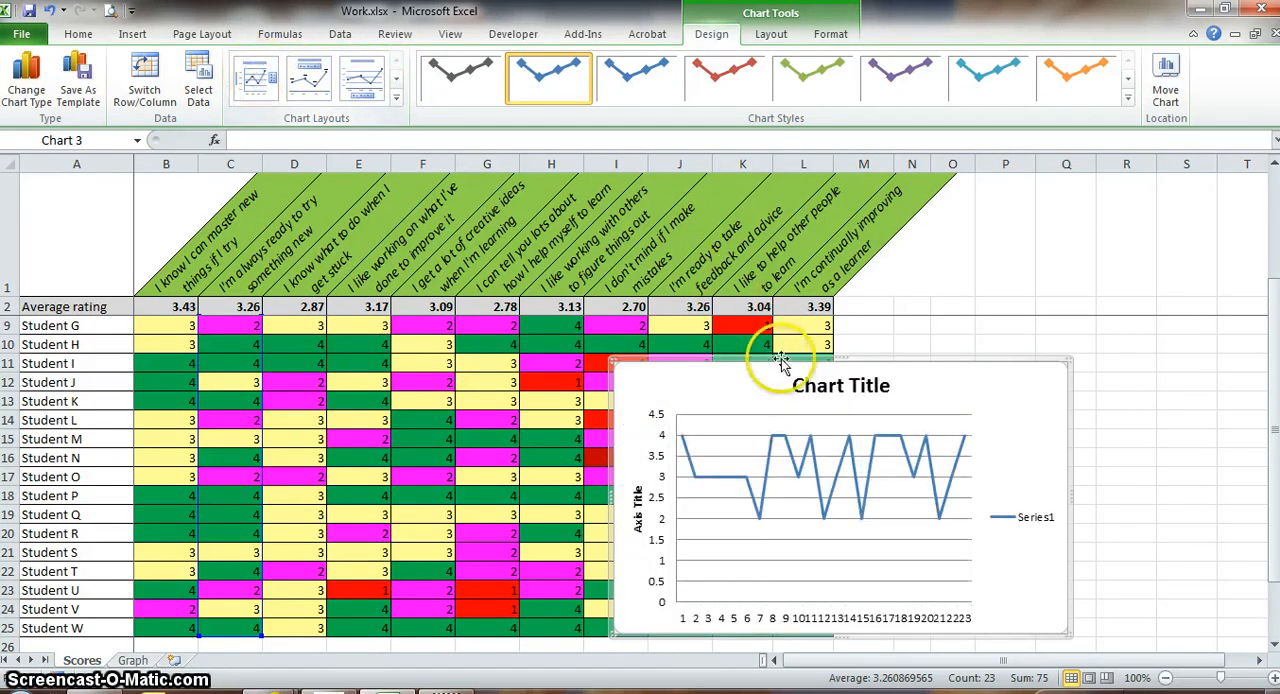
left_click(838, 392)
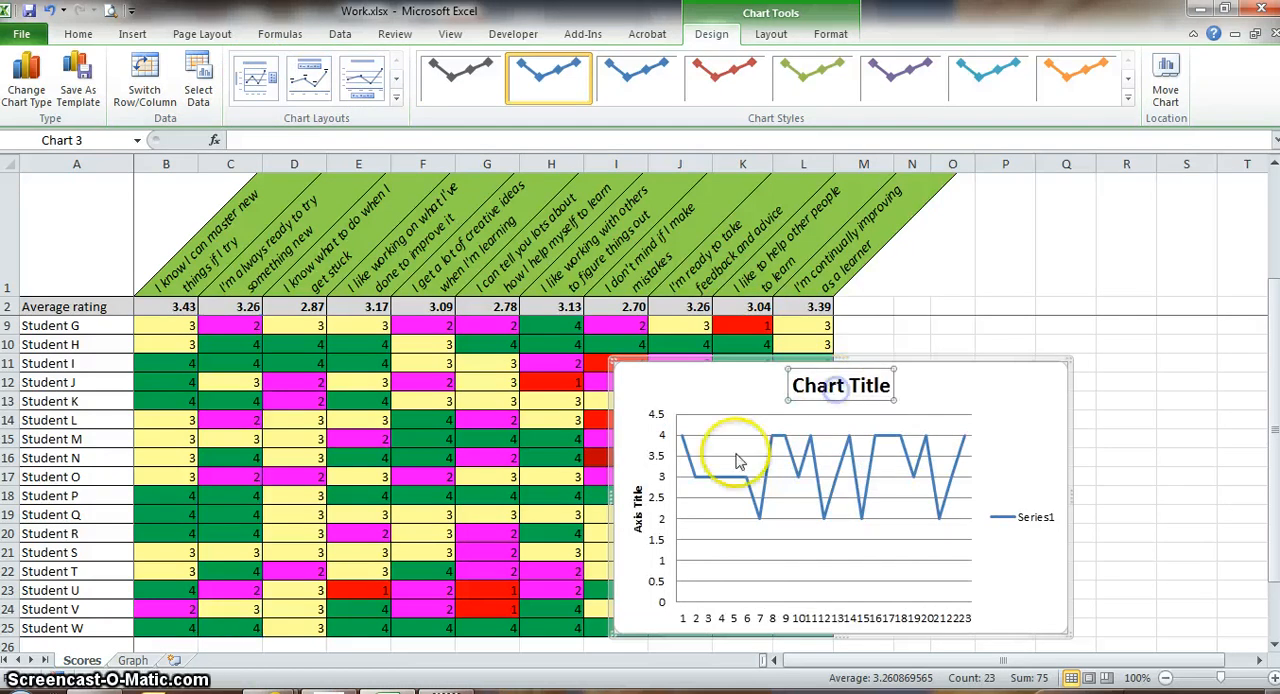
left_click(638, 515)
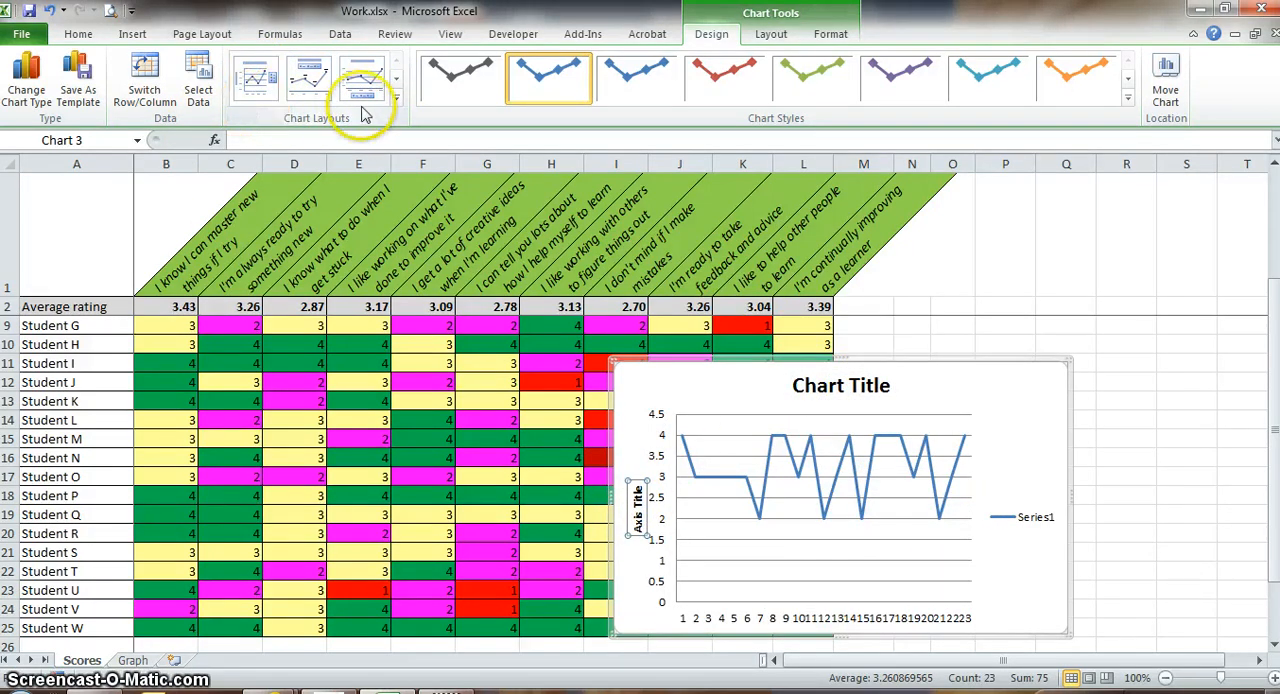
left_click(310, 80)
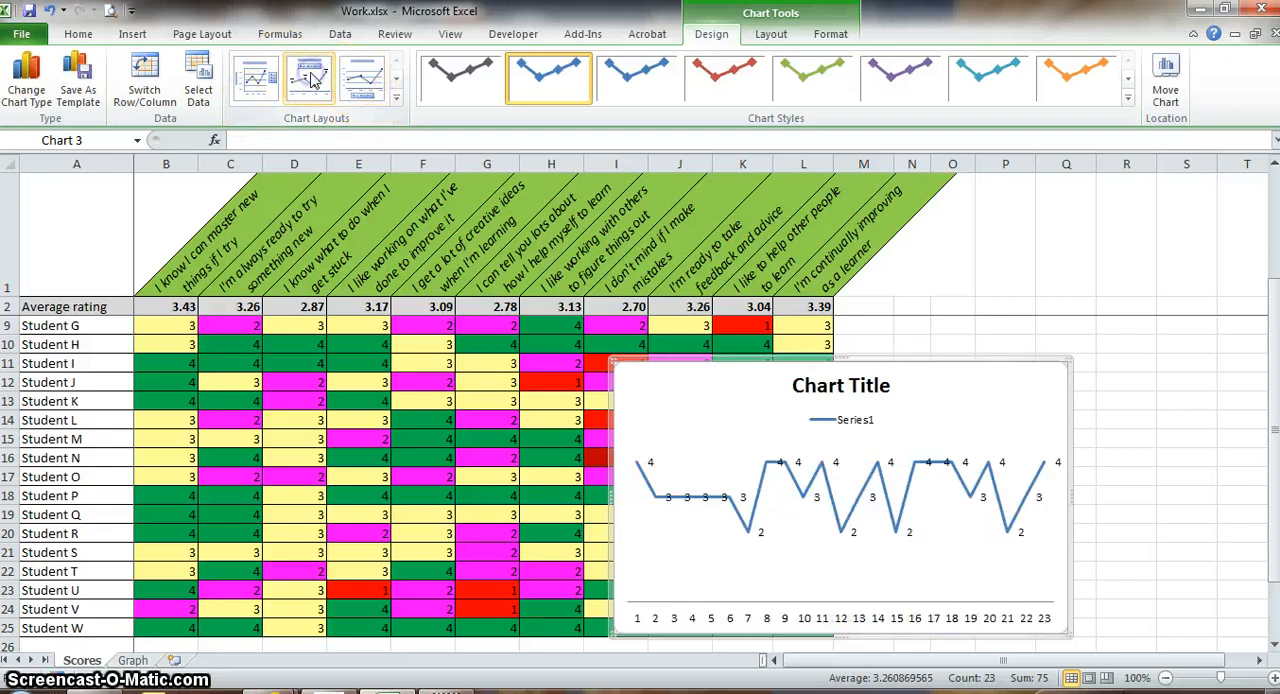
left_click(256, 82)
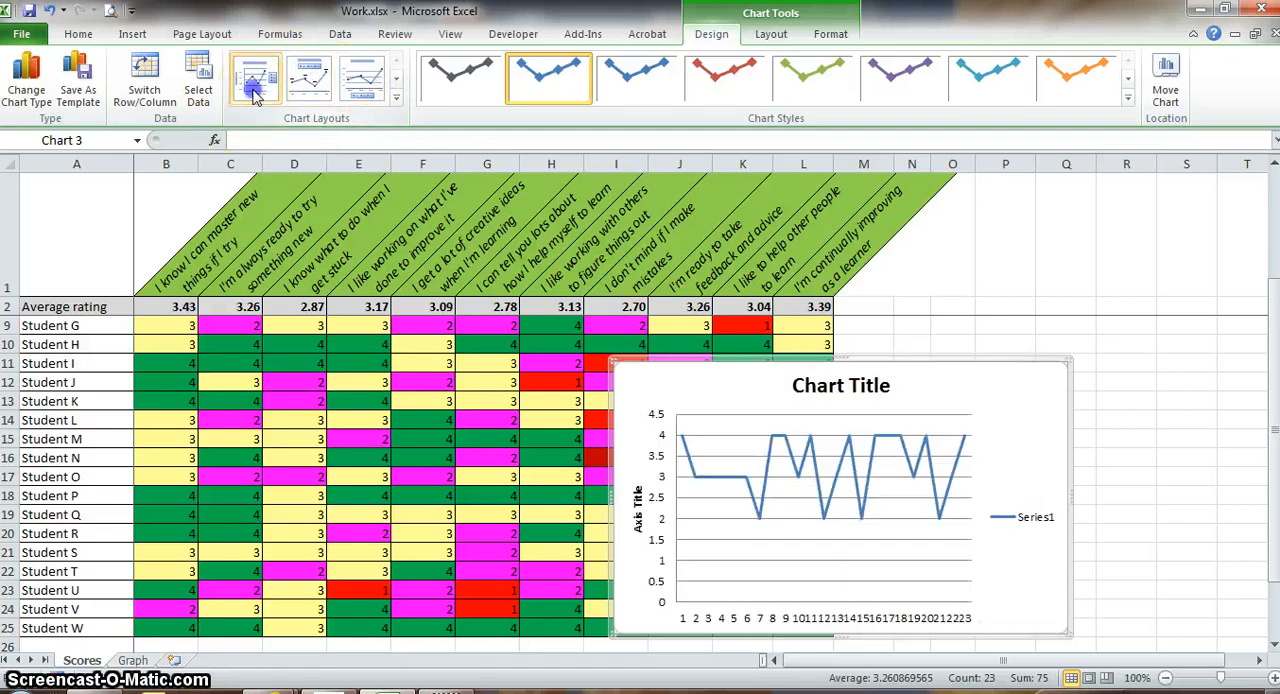
Title the chart "Student survey" and label its vertical axis "Rating".
double_click(873, 390)
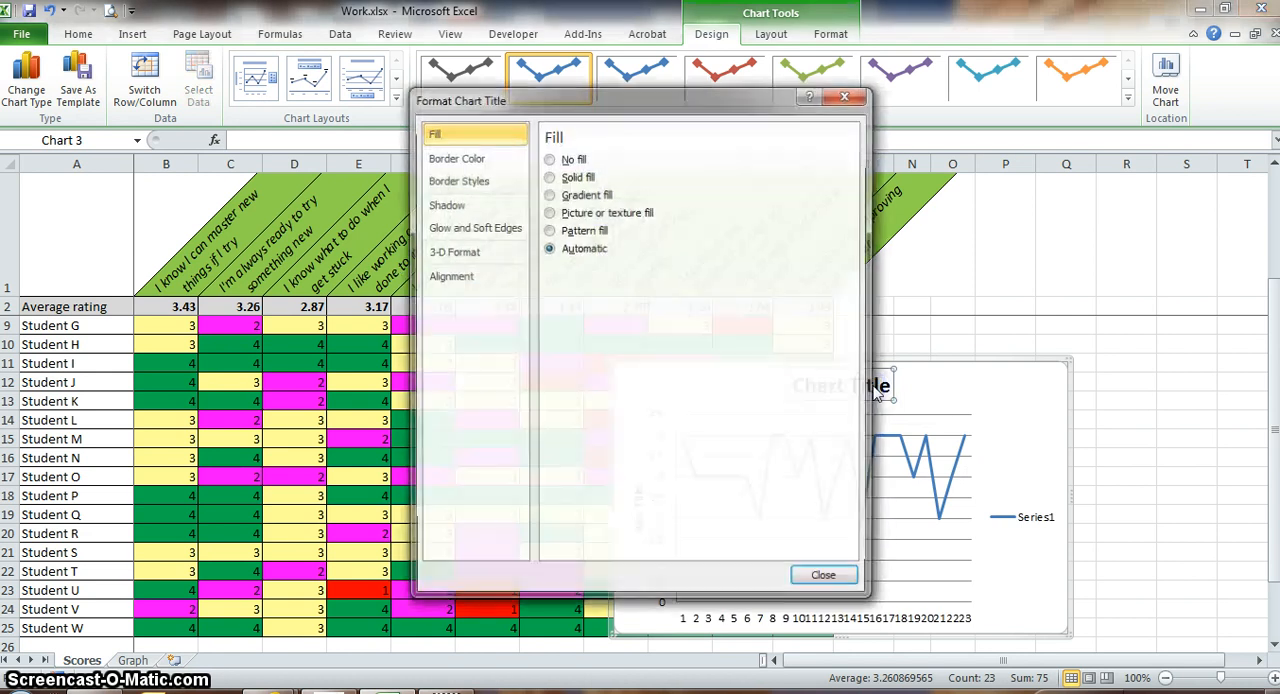
left_click(827, 580)
left_click_drag(794, 387, 877, 386)
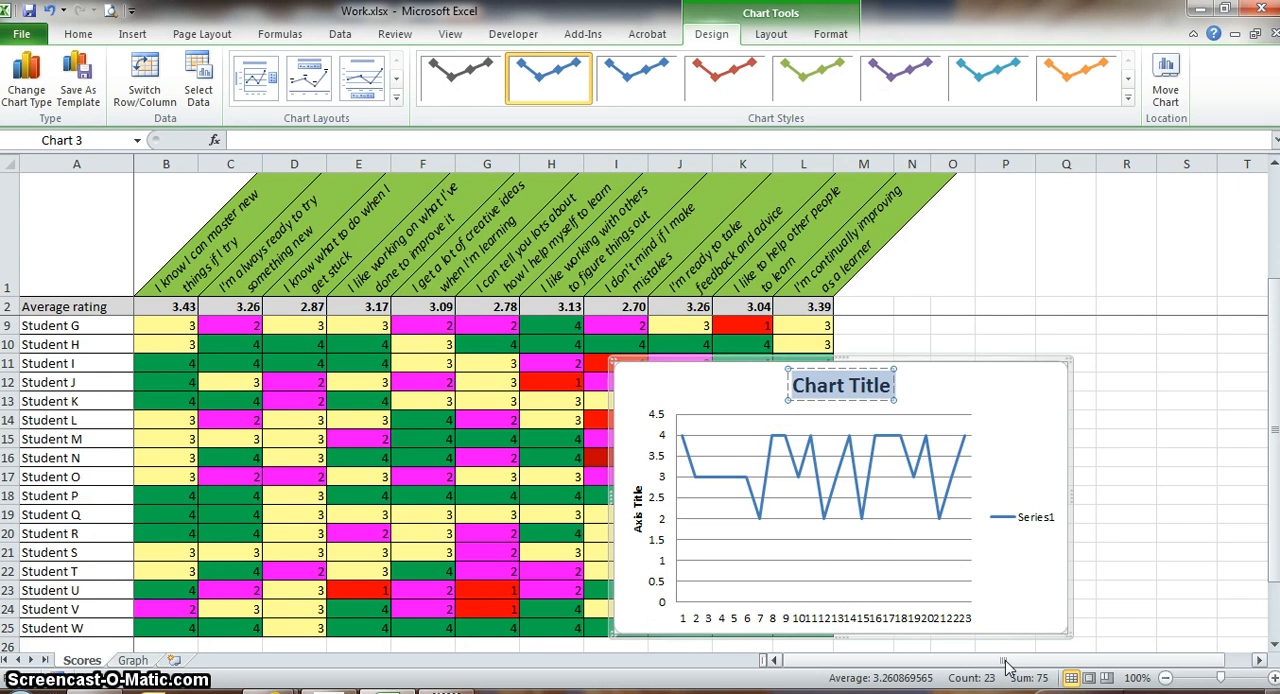
type("Student")
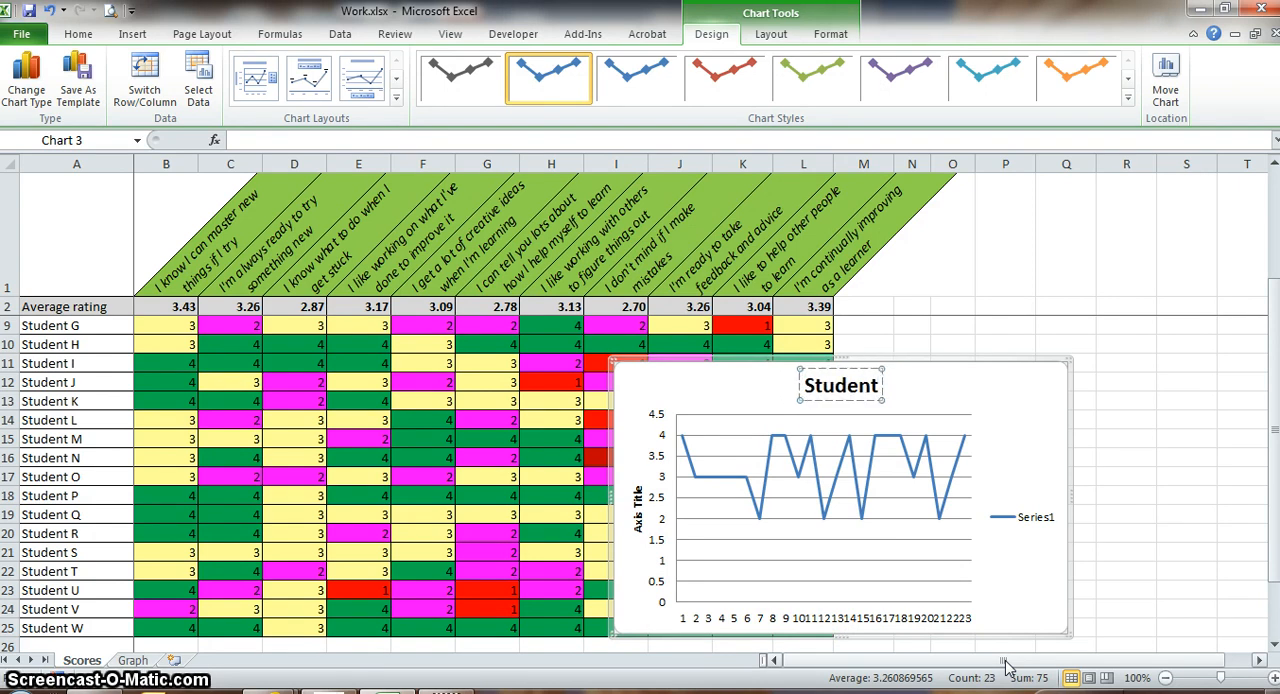
type(" survey")
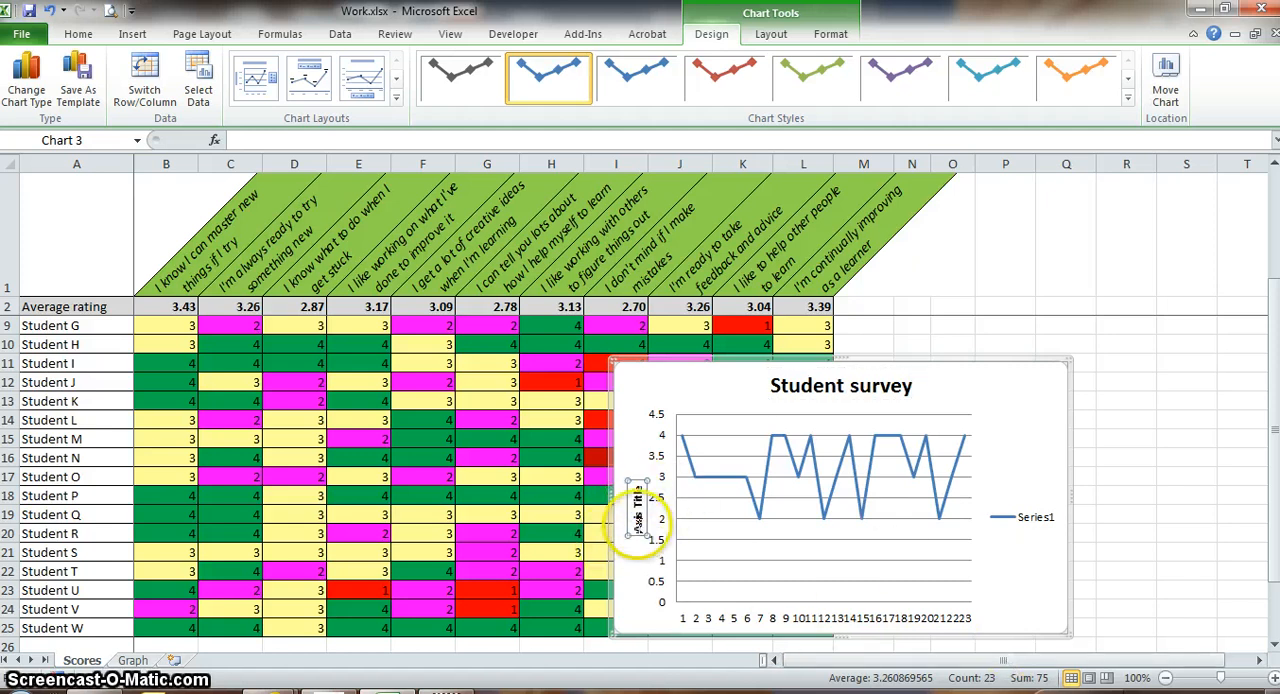
left_click_drag(638, 526, 647, 486)
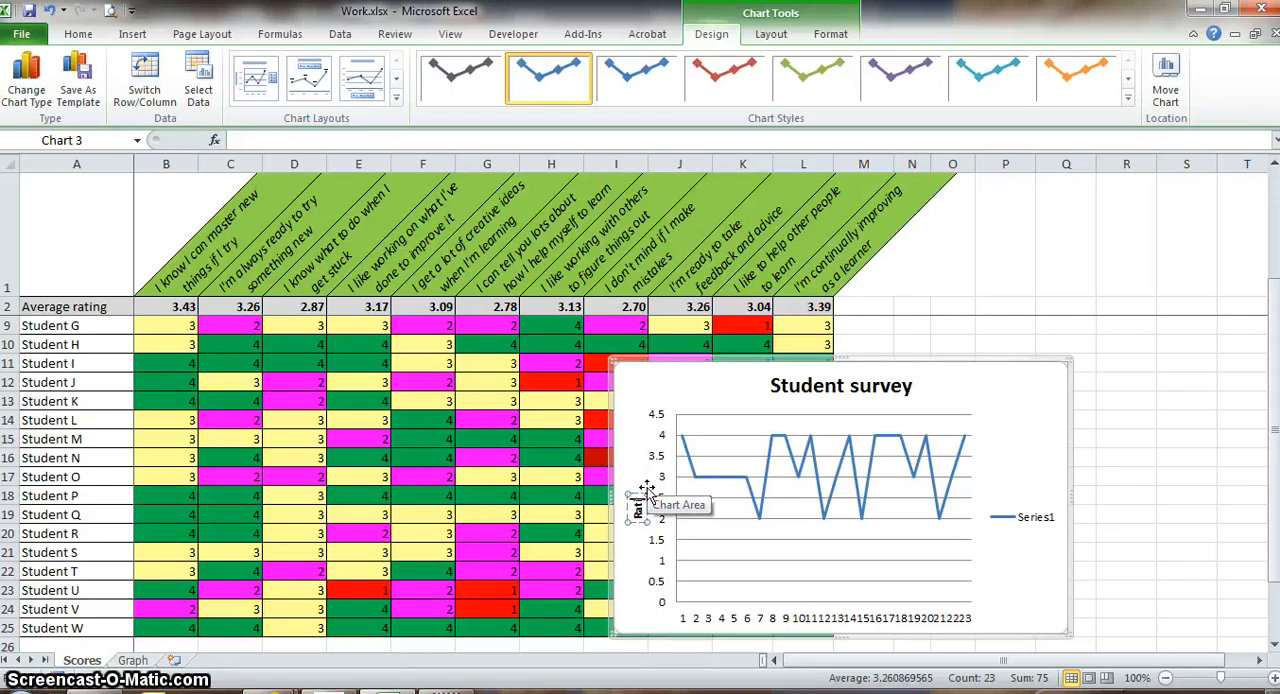
left_click(780, 578)
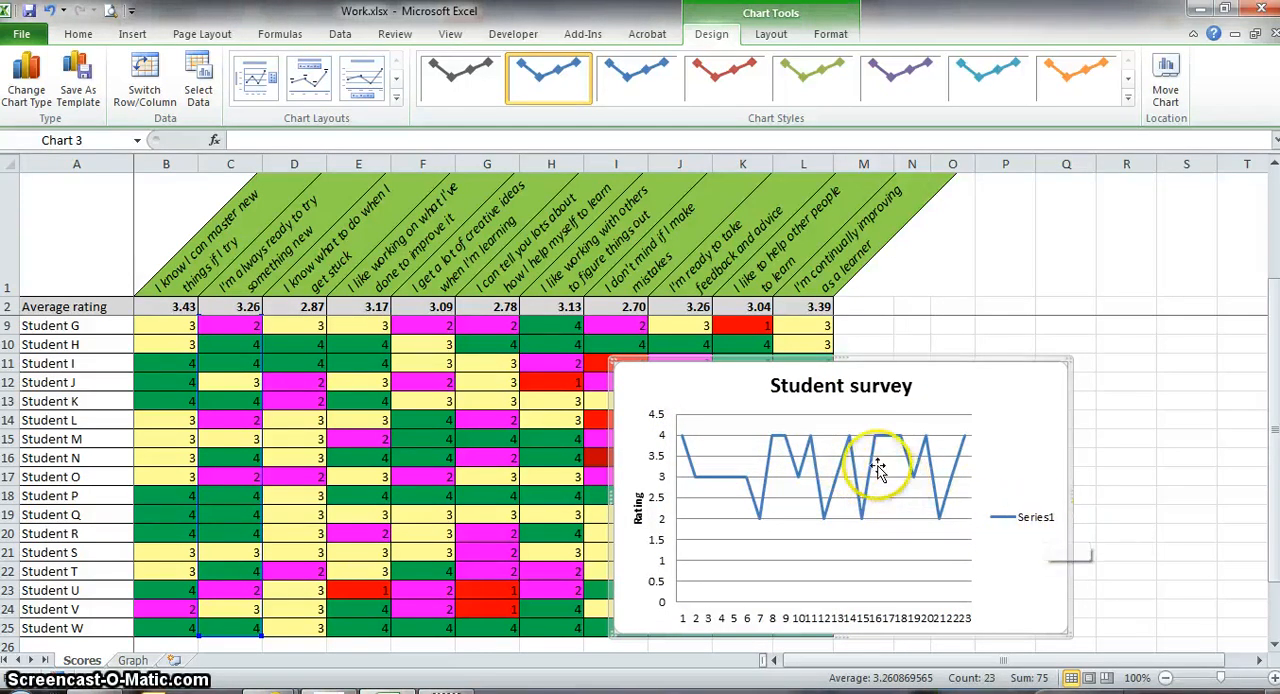
Name the chart's data series from cell C1, "I'm always ready to try something new", by editing the chart's source data.
right_click(771, 487)
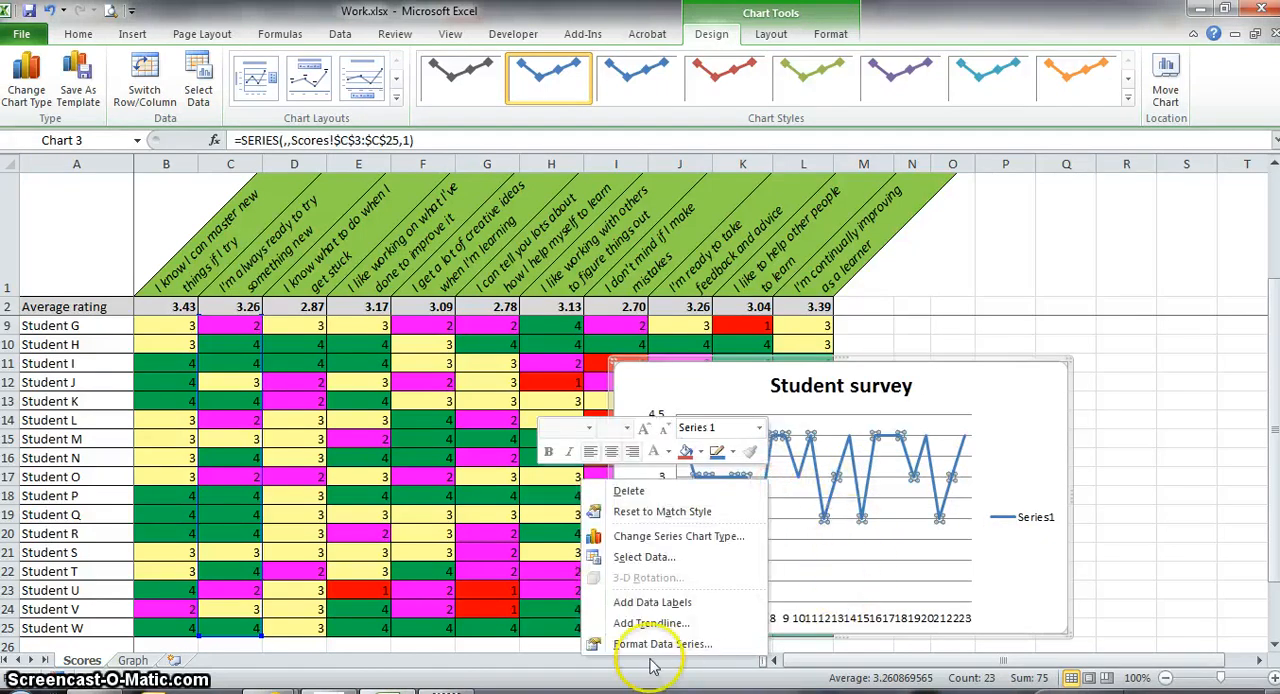
left_click(648, 558)
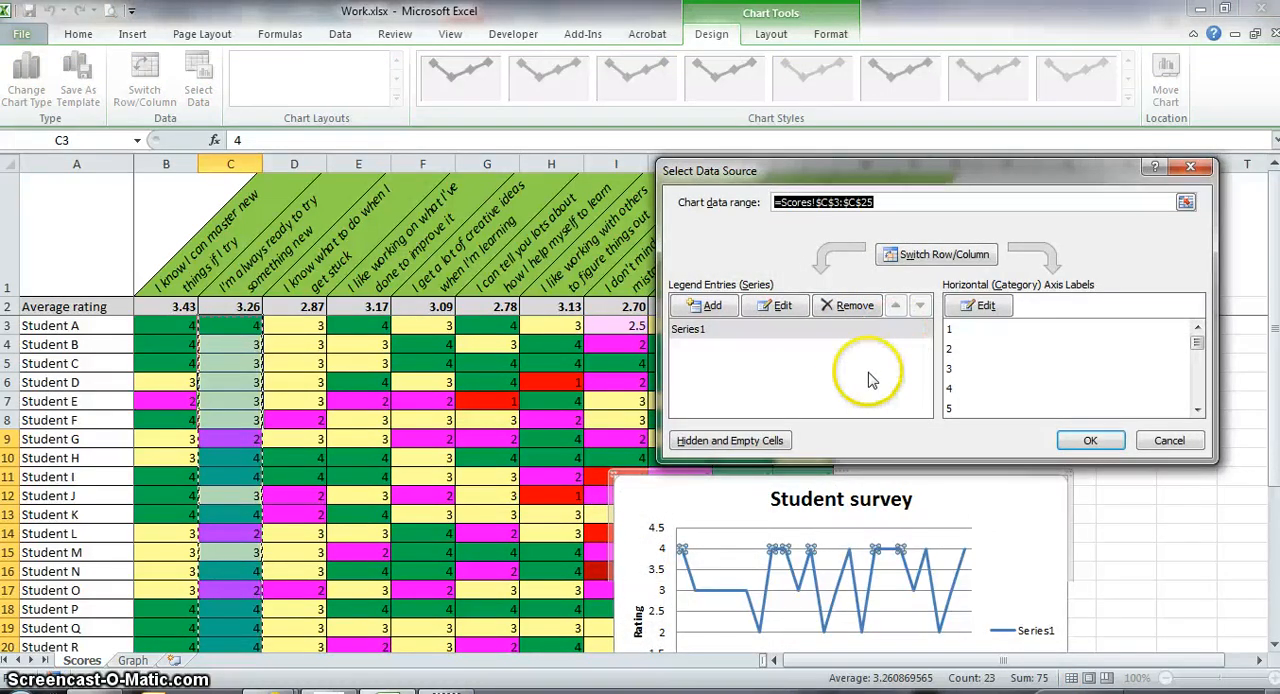
left_click(695, 334)
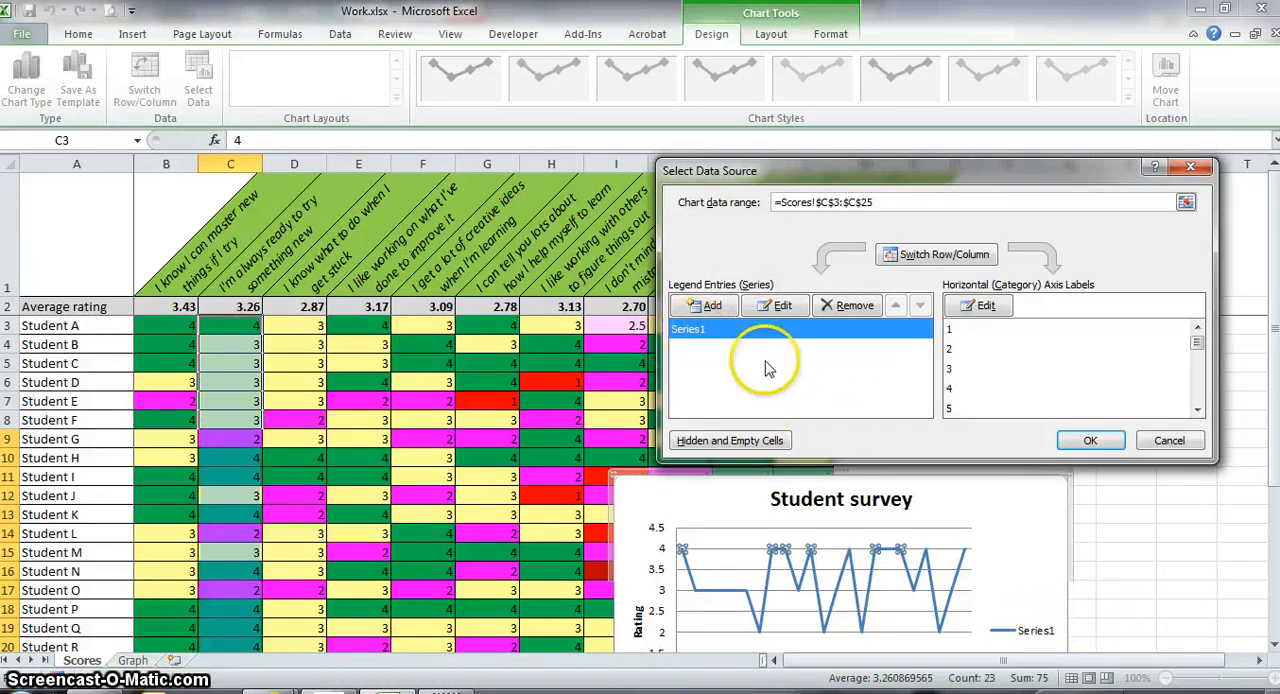
left_click(780, 306)
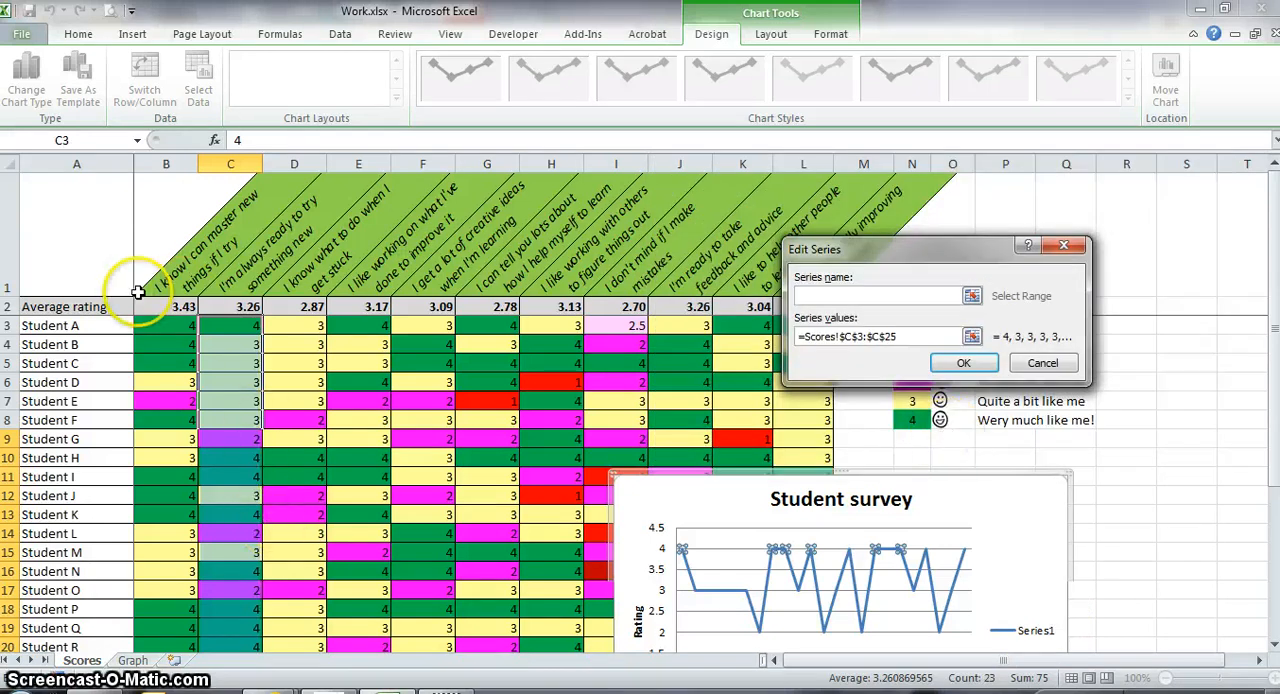
left_click(266, 262)
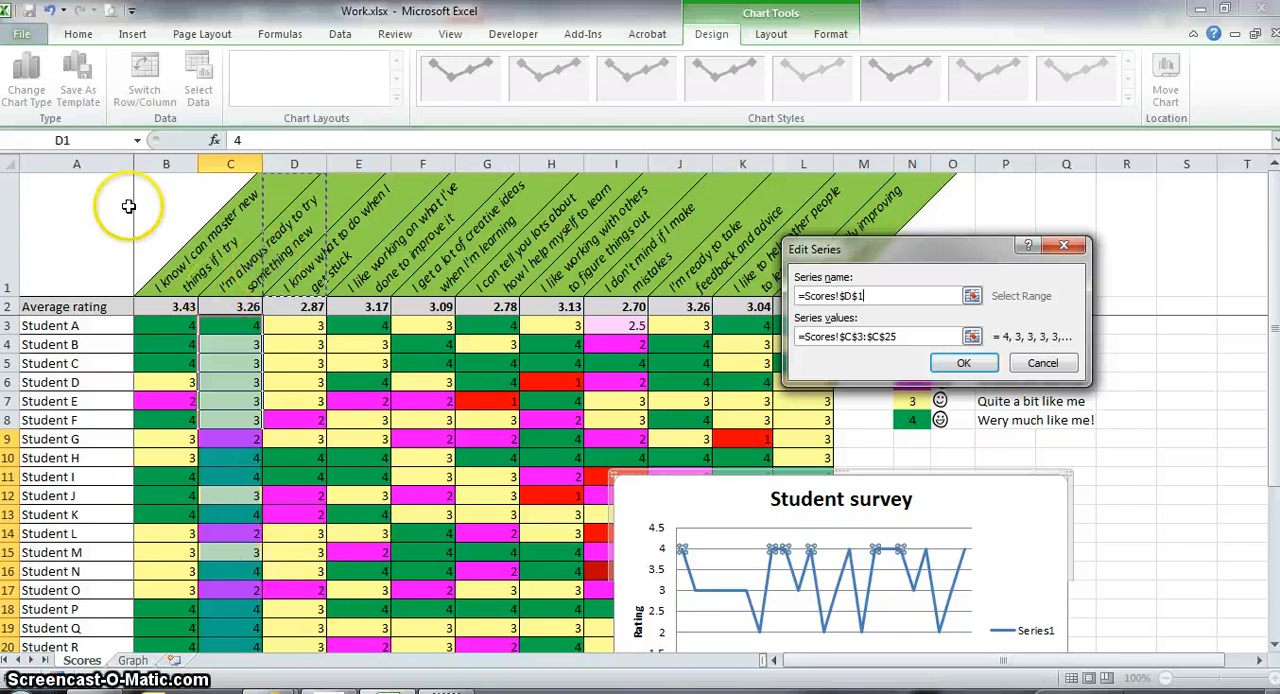
left_click(235, 285)
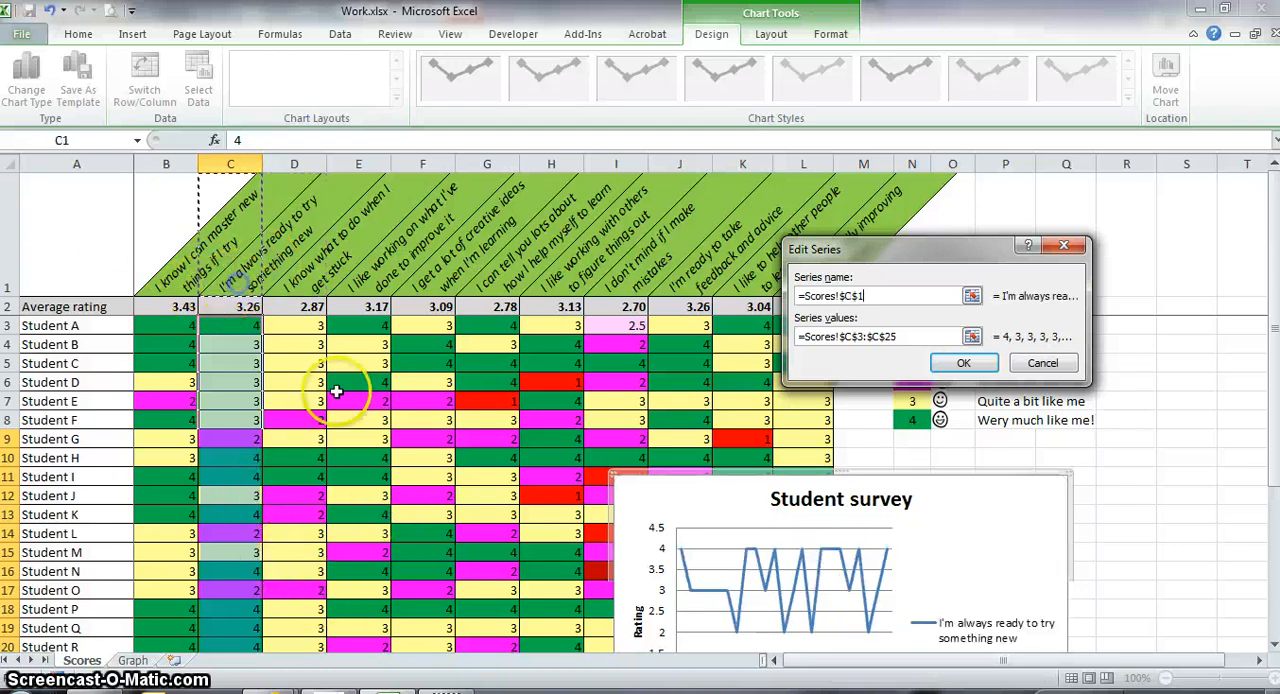
left_click(965, 364)
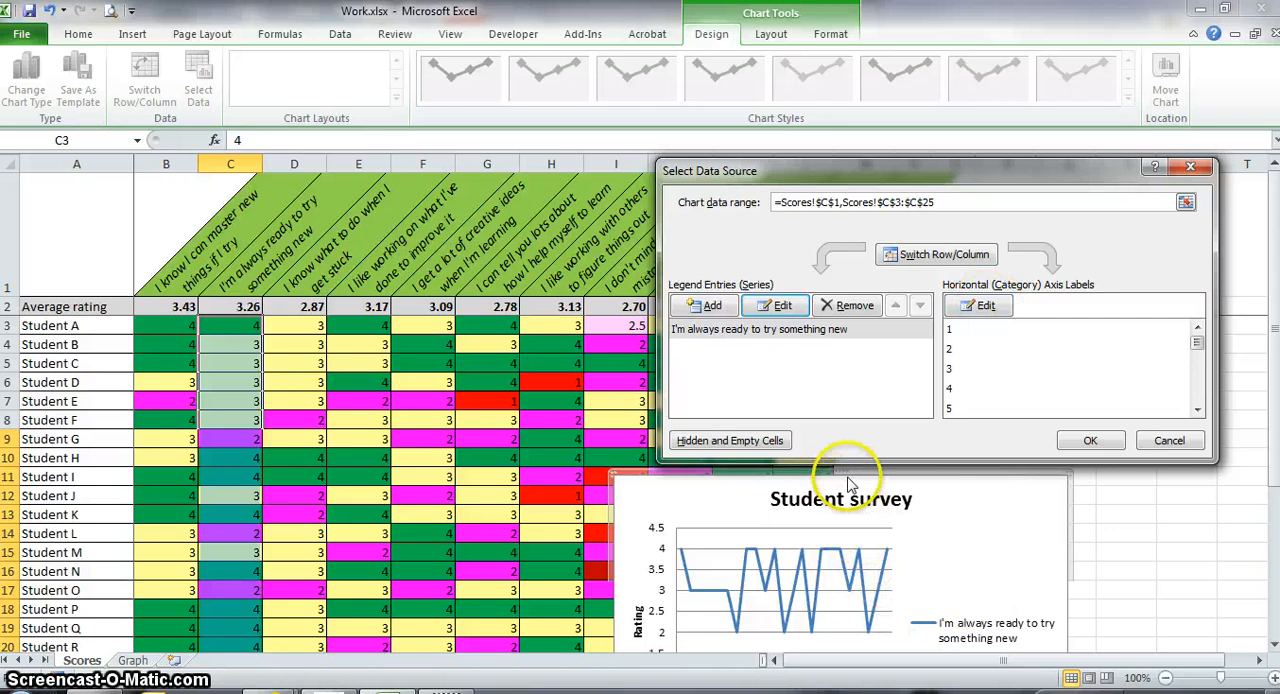
Set the horizontal axis labels to the student labels in A3:A25 and accept the chart's source data.
left_click(985, 306)
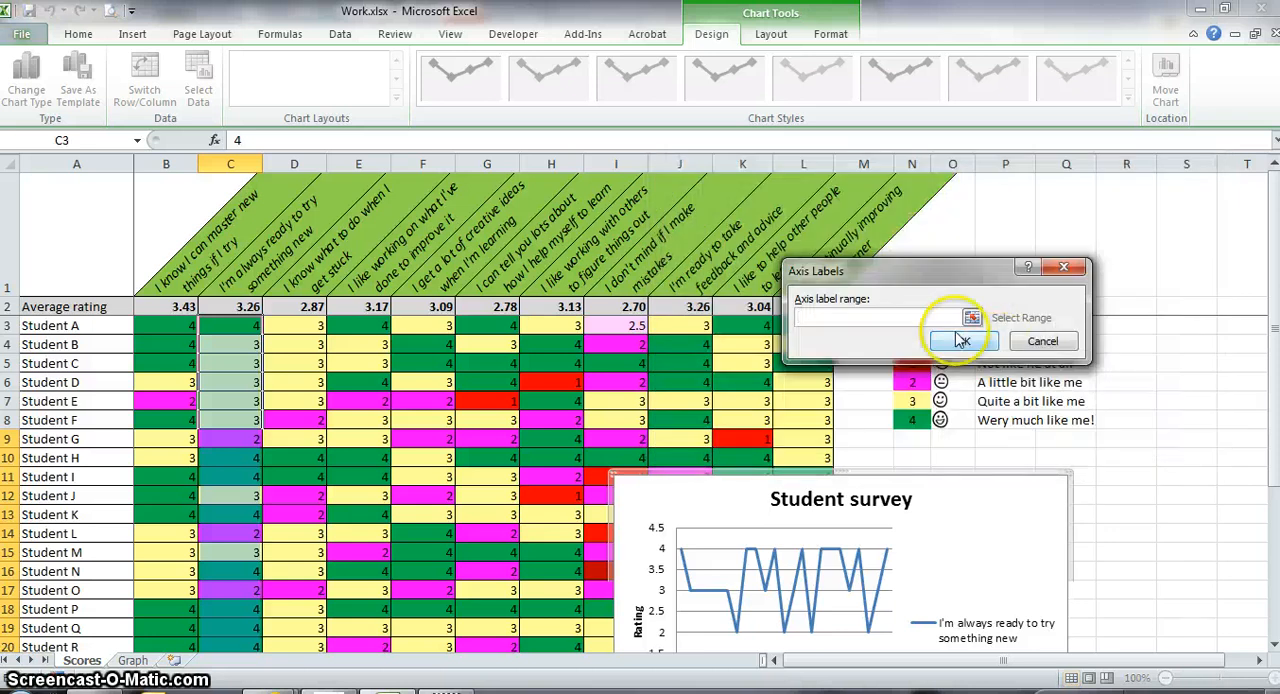
left_click(971, 318)
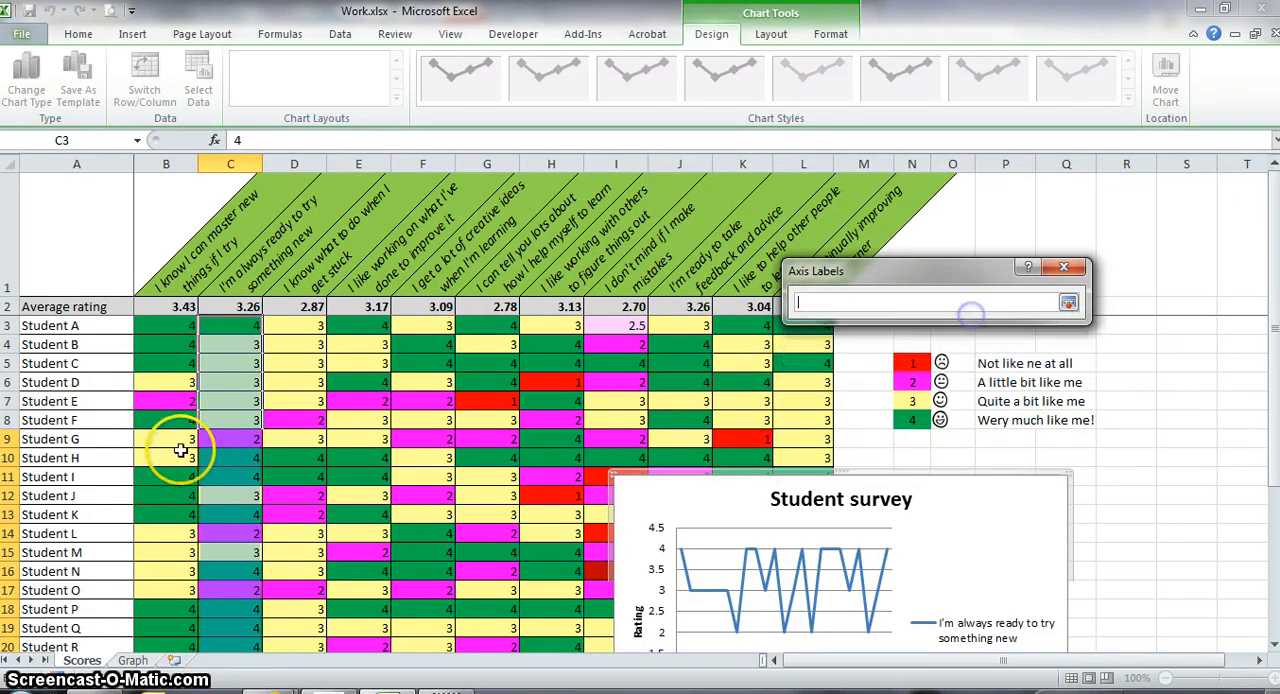
left_click_drag(100, 328, 110, 629)
left_click(1067, 303)
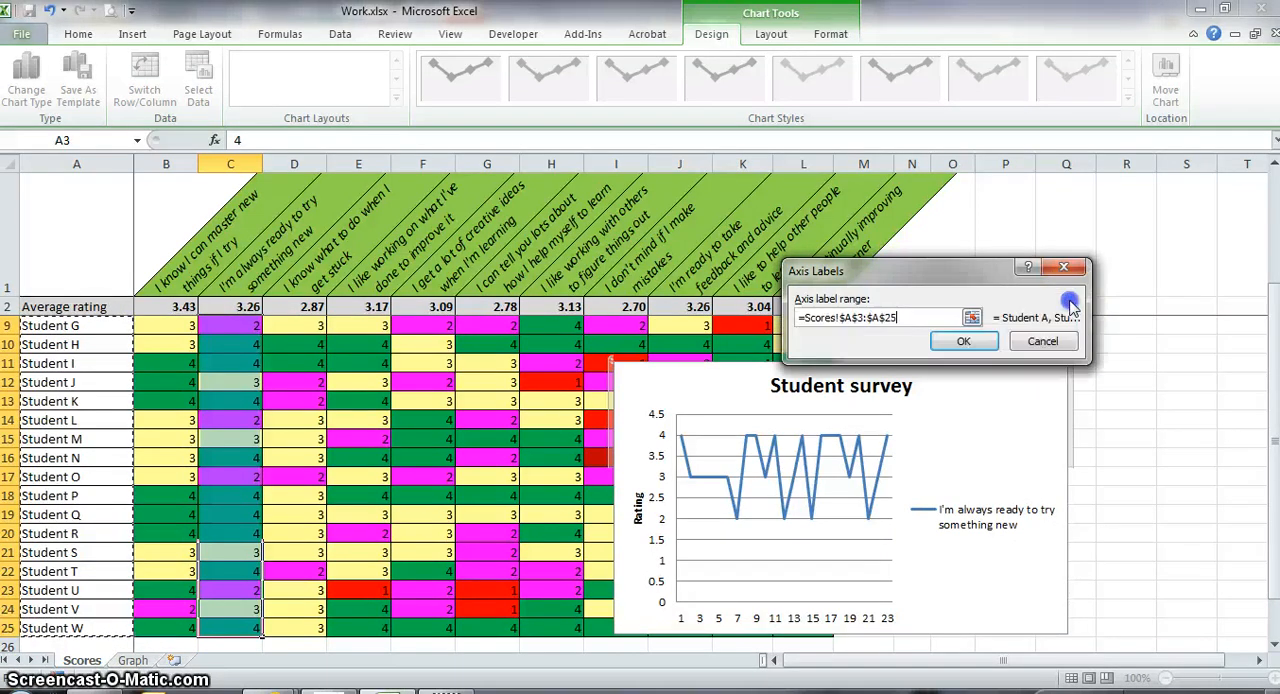
left_click(972, 342)
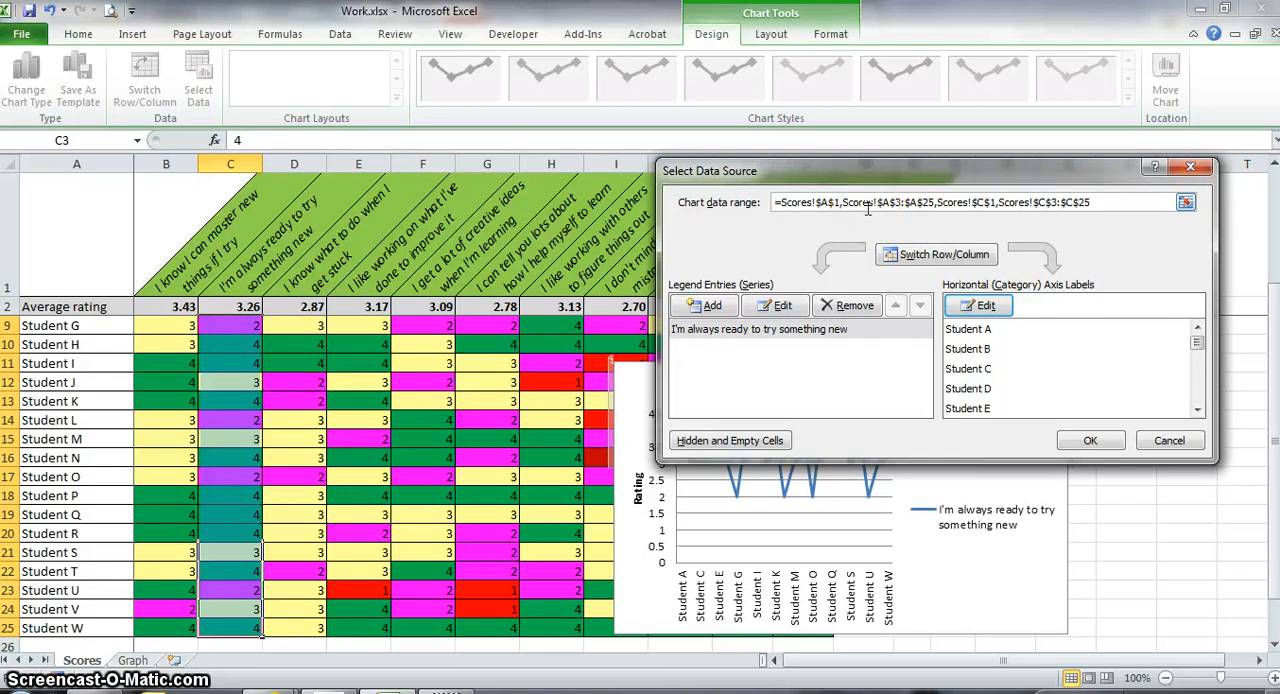
left_click(837, 206)
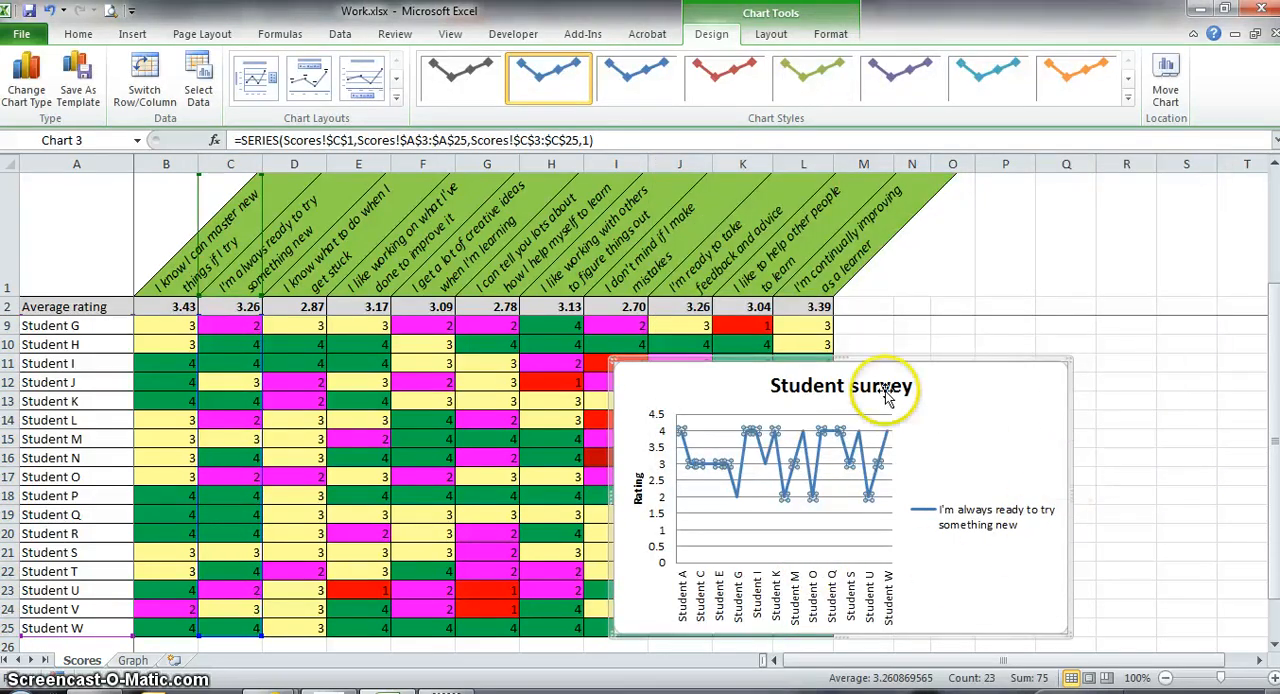
Move the chart slightly up and left so its upper edge sits at row 10 in column I.
left_click_drag(872, 362, 860, 340)
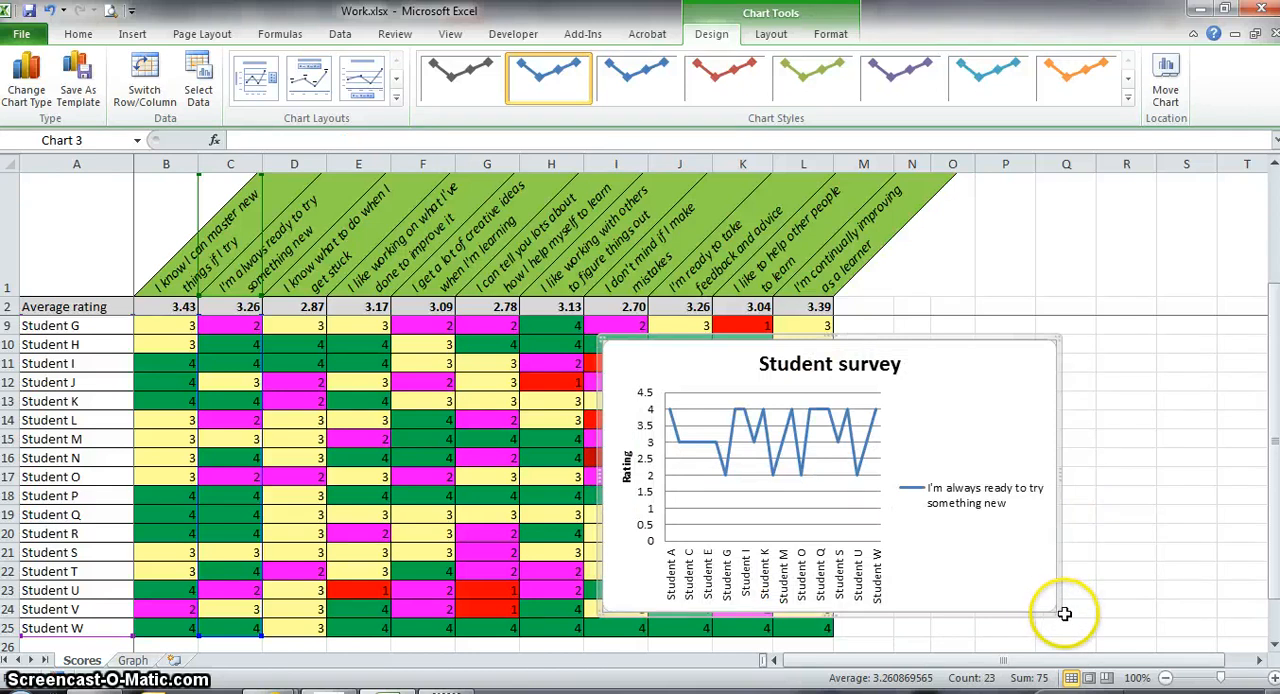
Enlarge the chart to end around column S and row 25, and shift it slightly up and left.
left_click_drag(1055, 608, 1173, 617)
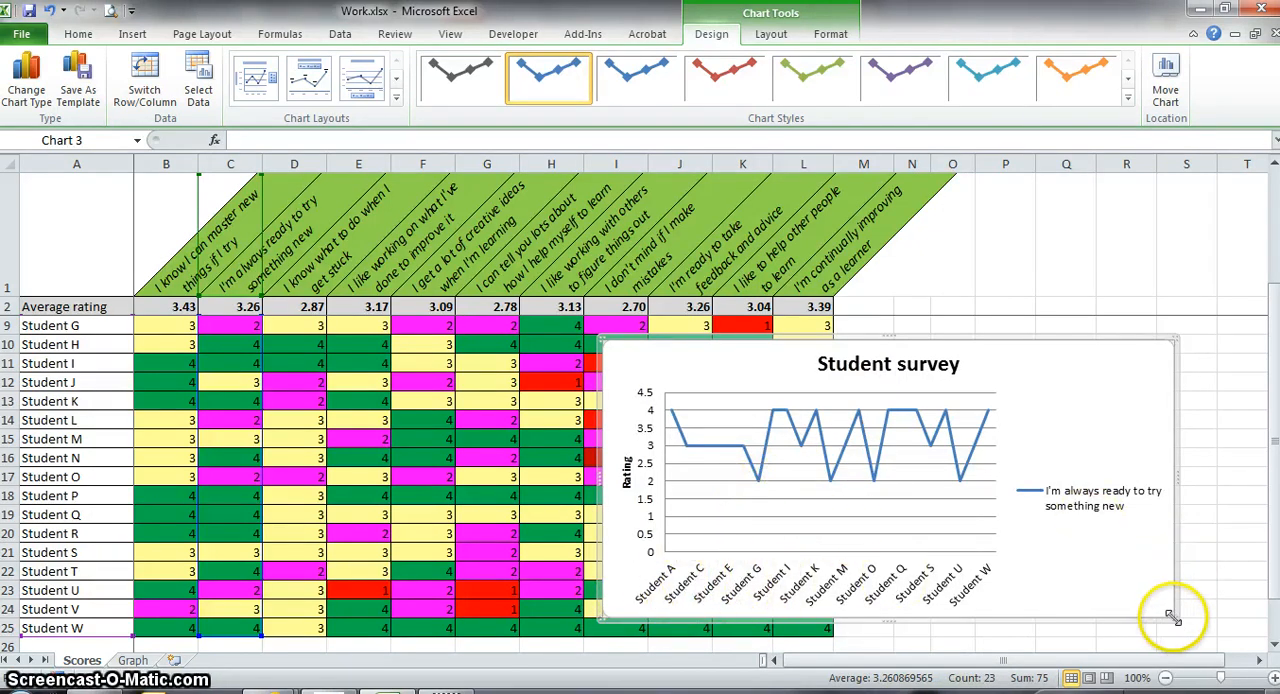
left_click_drag(1172, 618, 1215, 632)
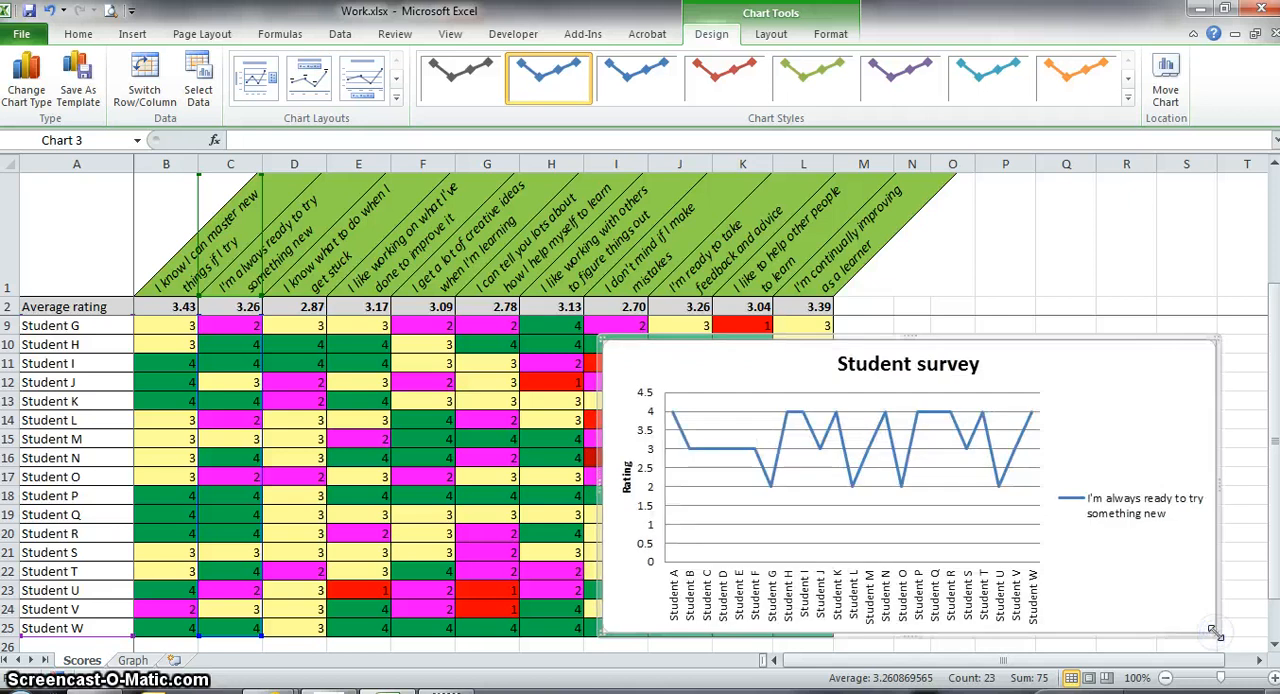
left_click_drag(1017, 338, 1002, 333)
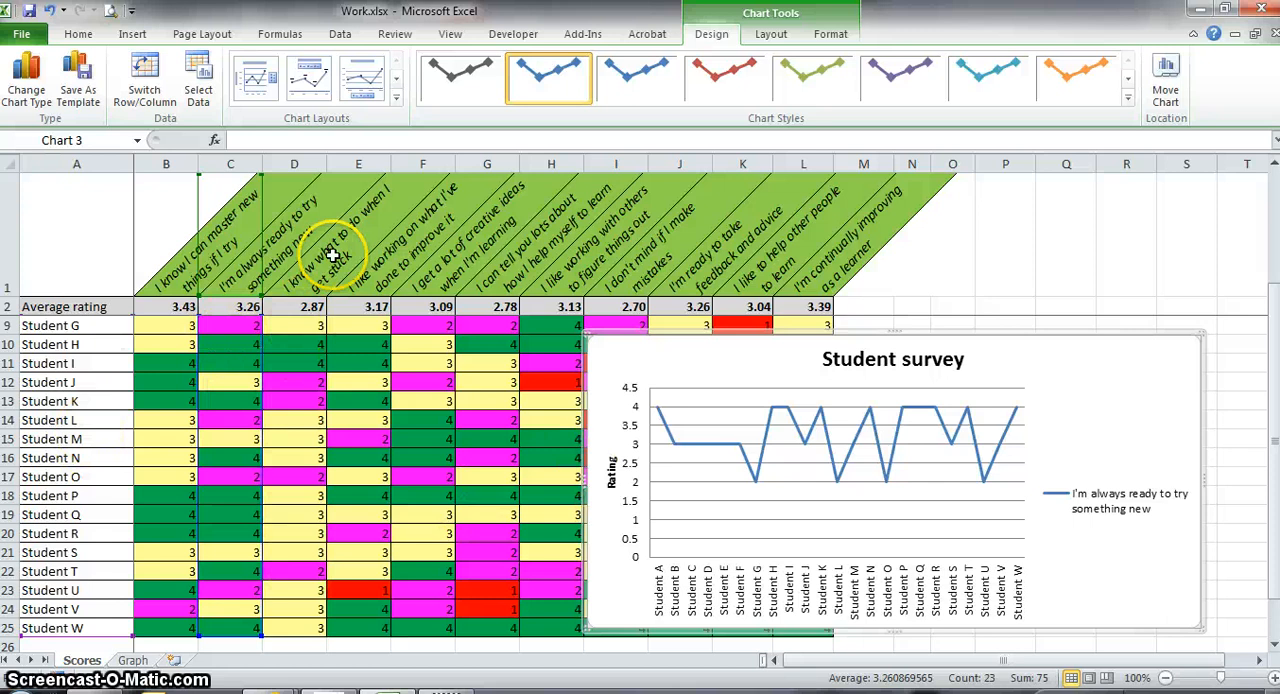
right_click(880, 454)
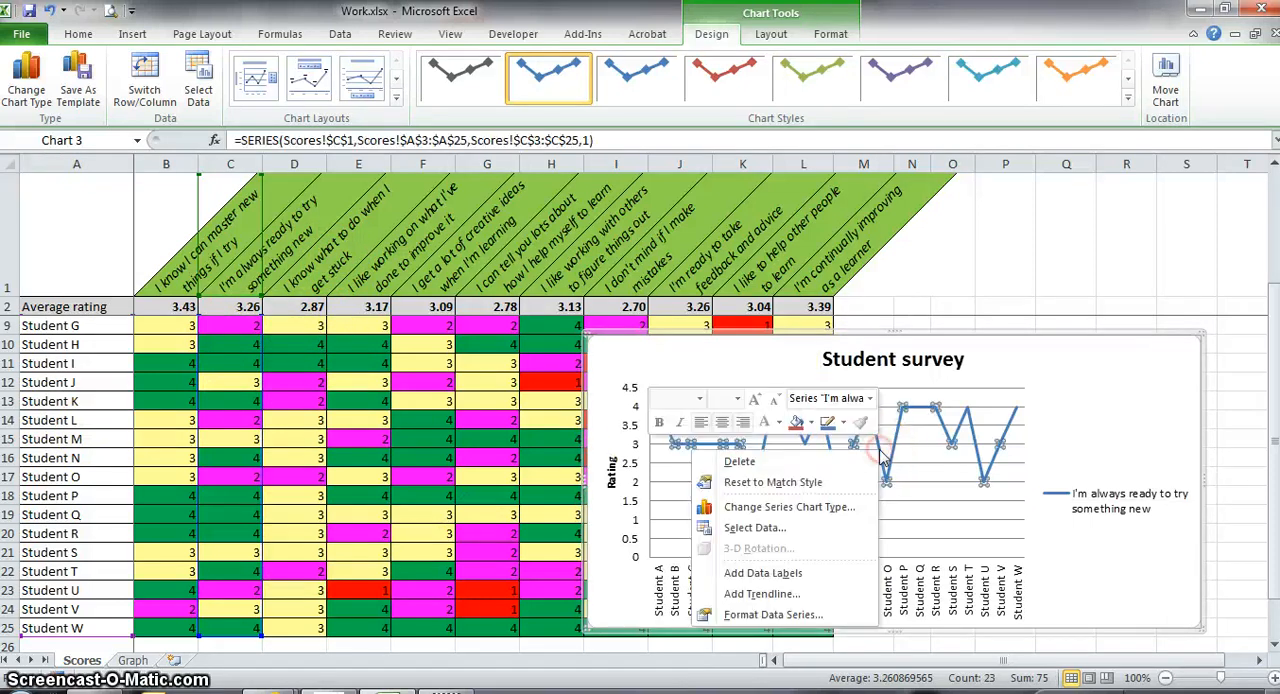
left_click(766, 535)
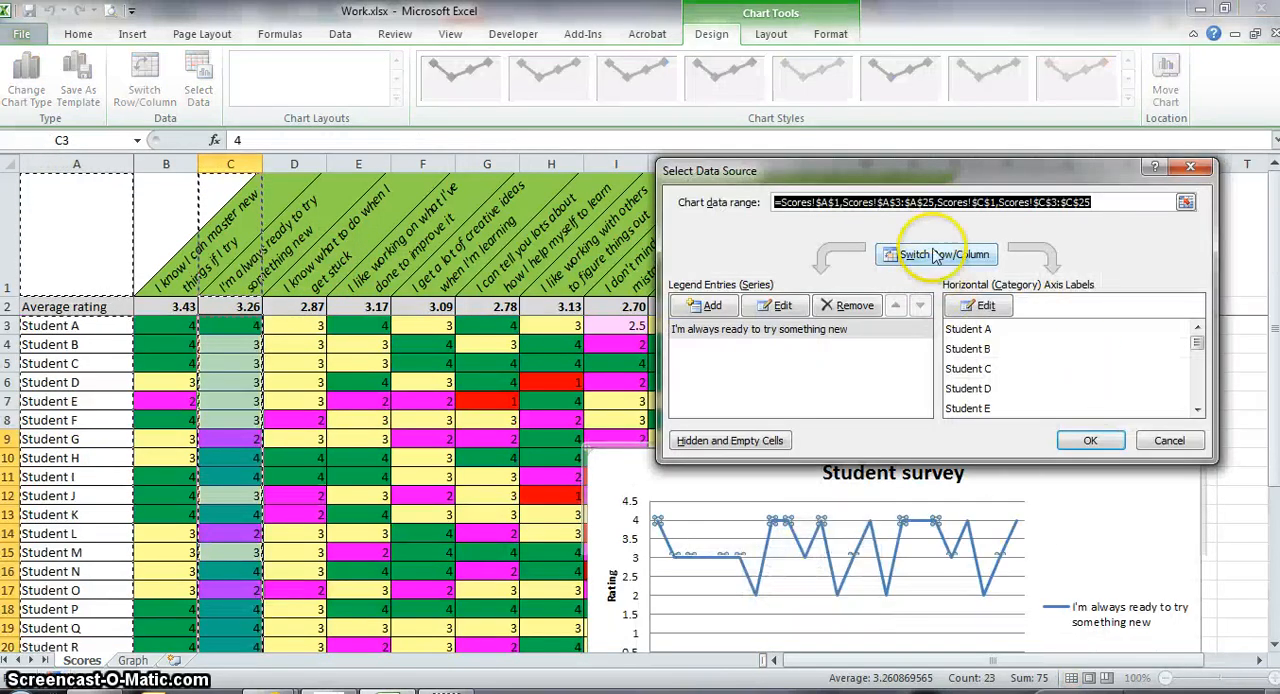
left_click(1169, 440)
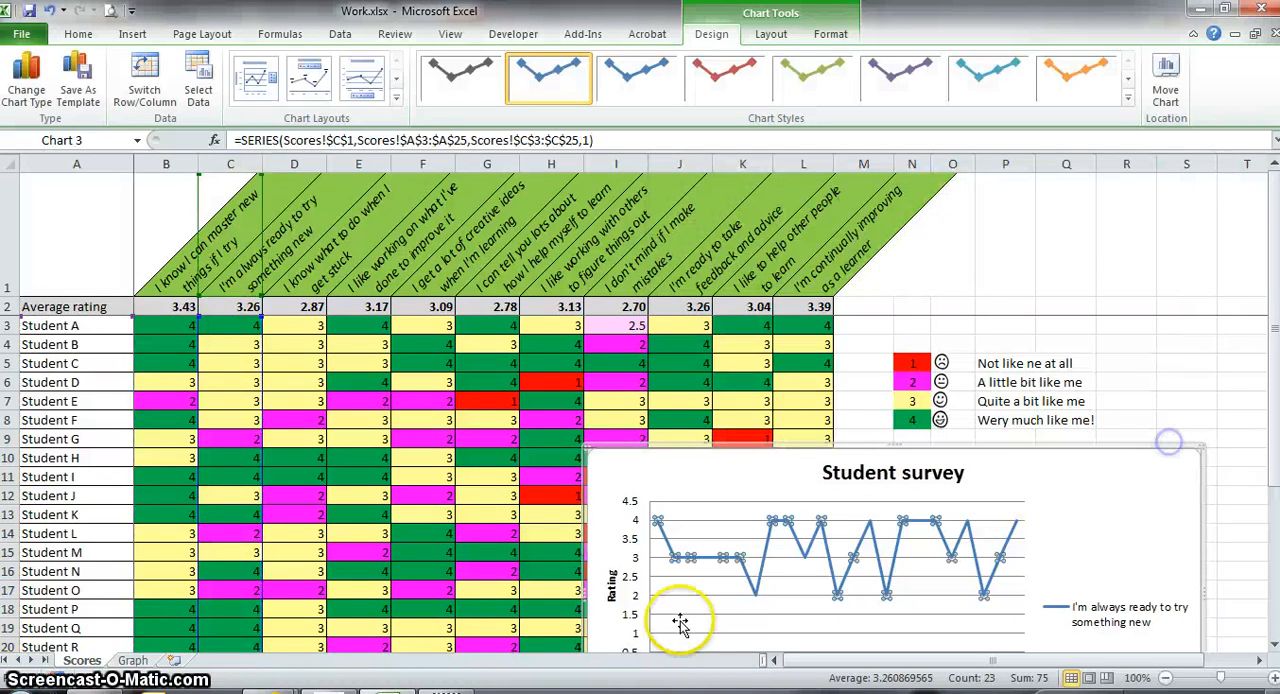
Try replacing the chart's data range with the ratings in E3:E25, and cancel the source data change.
right_click(730, 521)
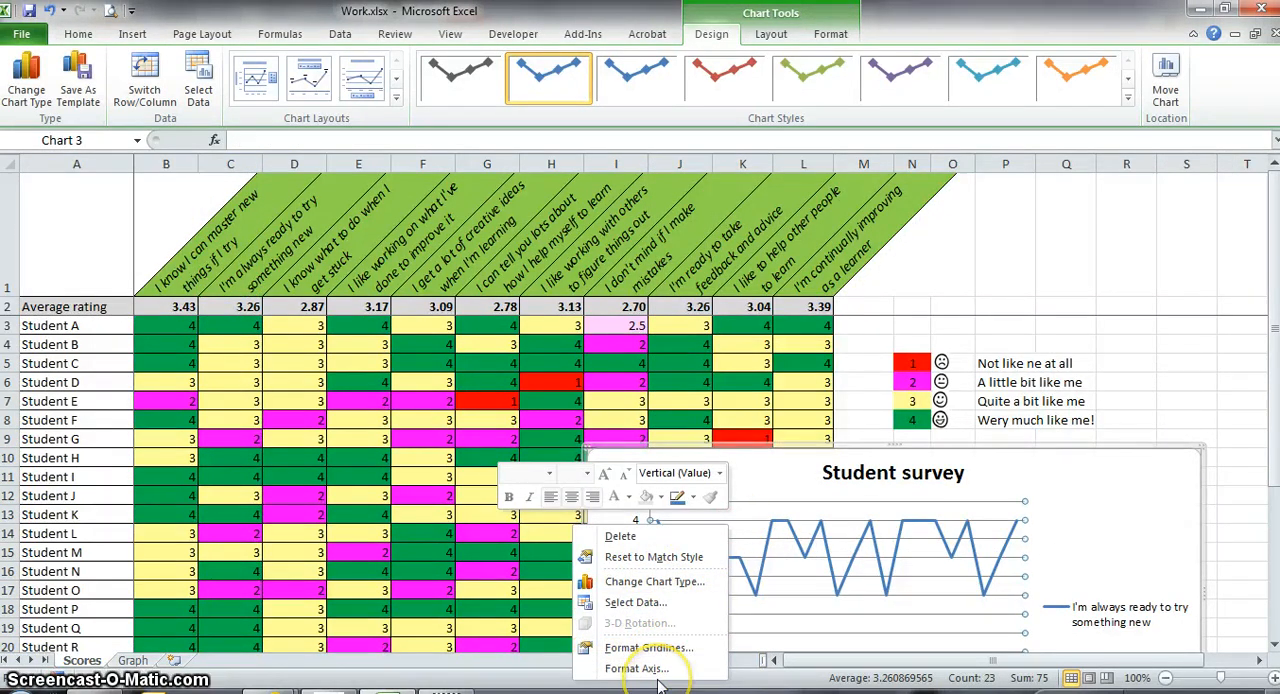
right_click(812, 575)
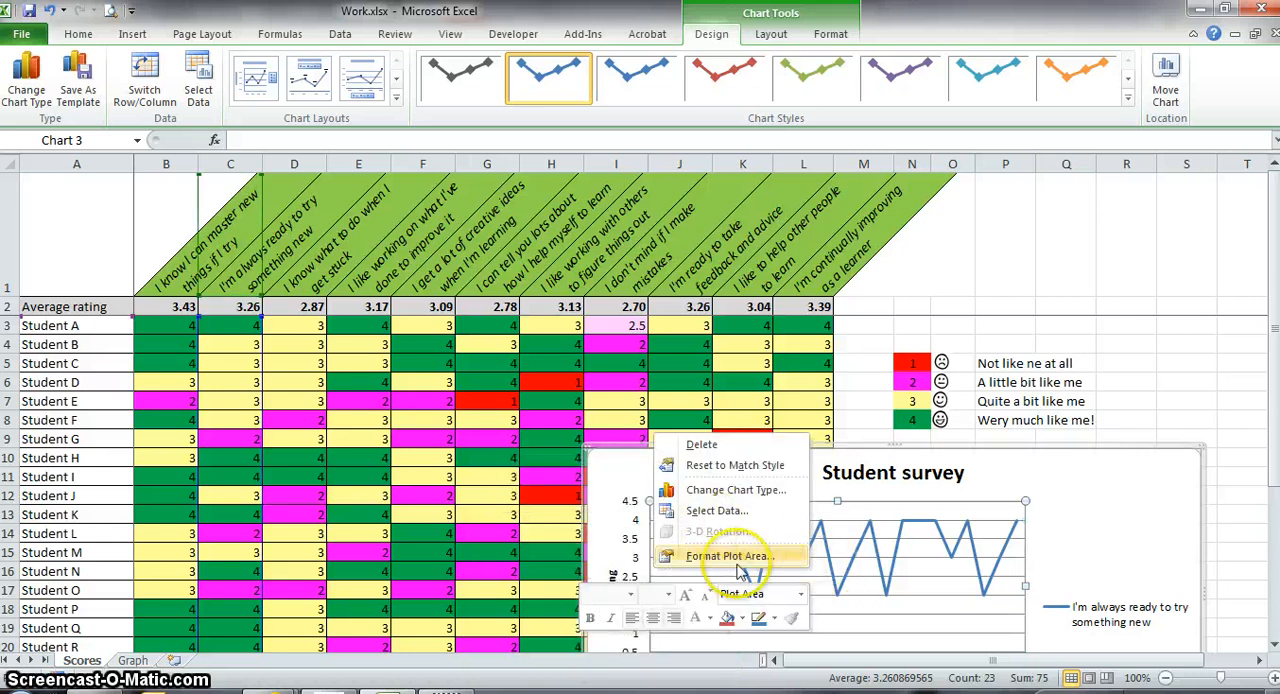
left_click(716, 511)
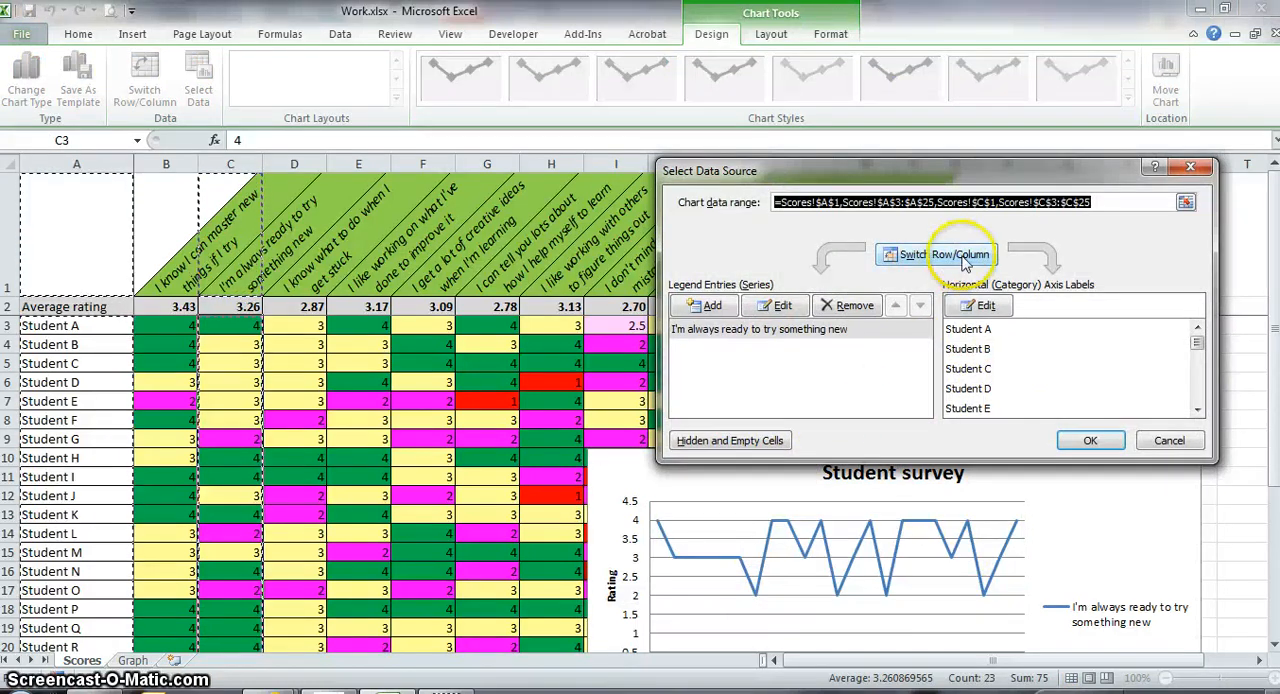
left_click(1186, 203)
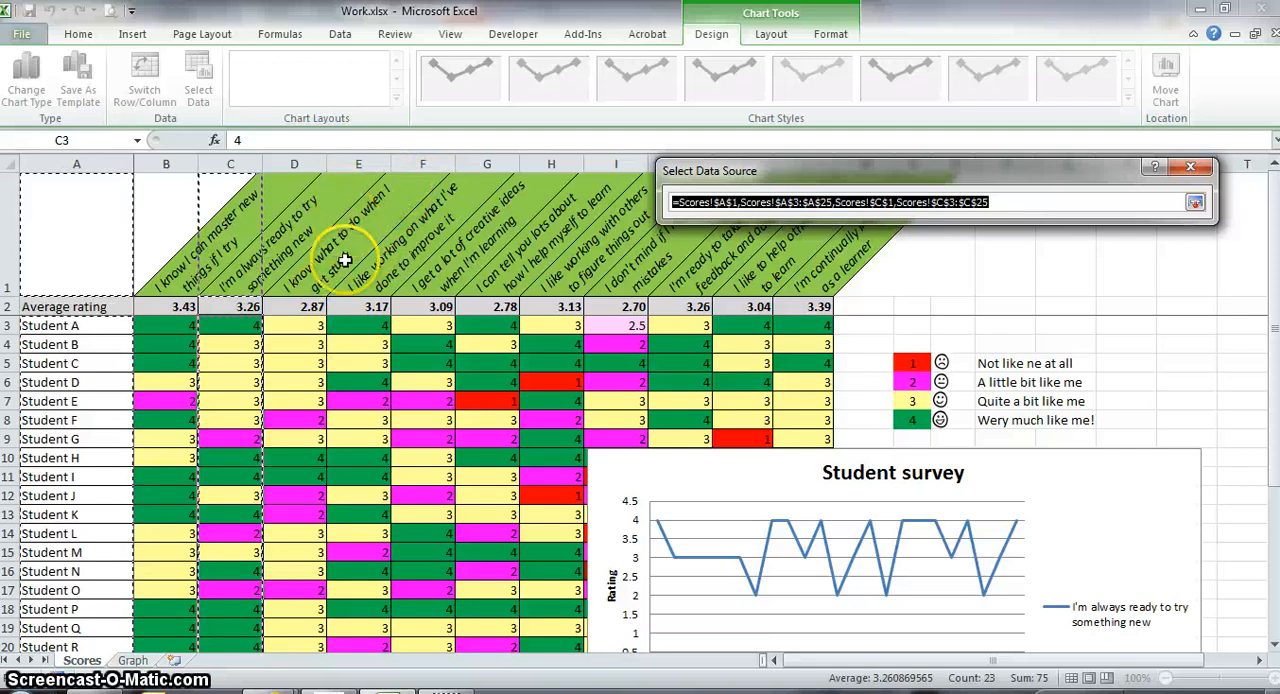
left_click_drag(366, 325, 371, 569)
left_click_drag(376, 633, 376, 600)
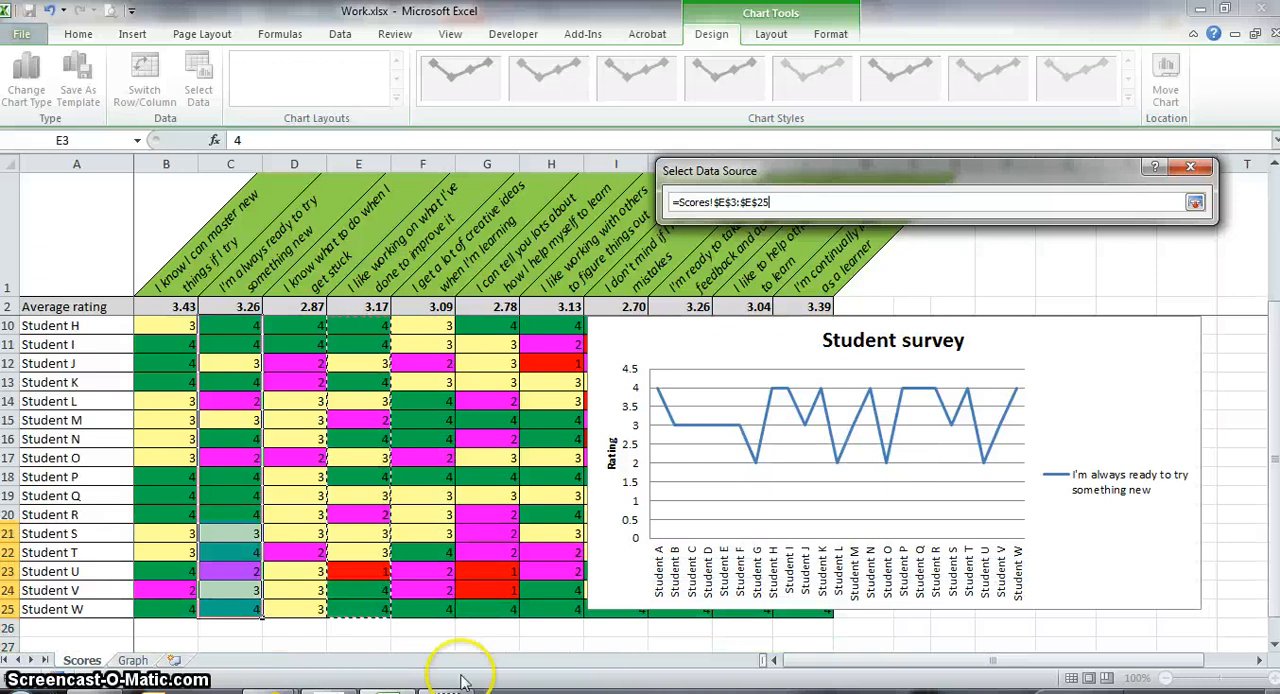
left_click(1196, 203)
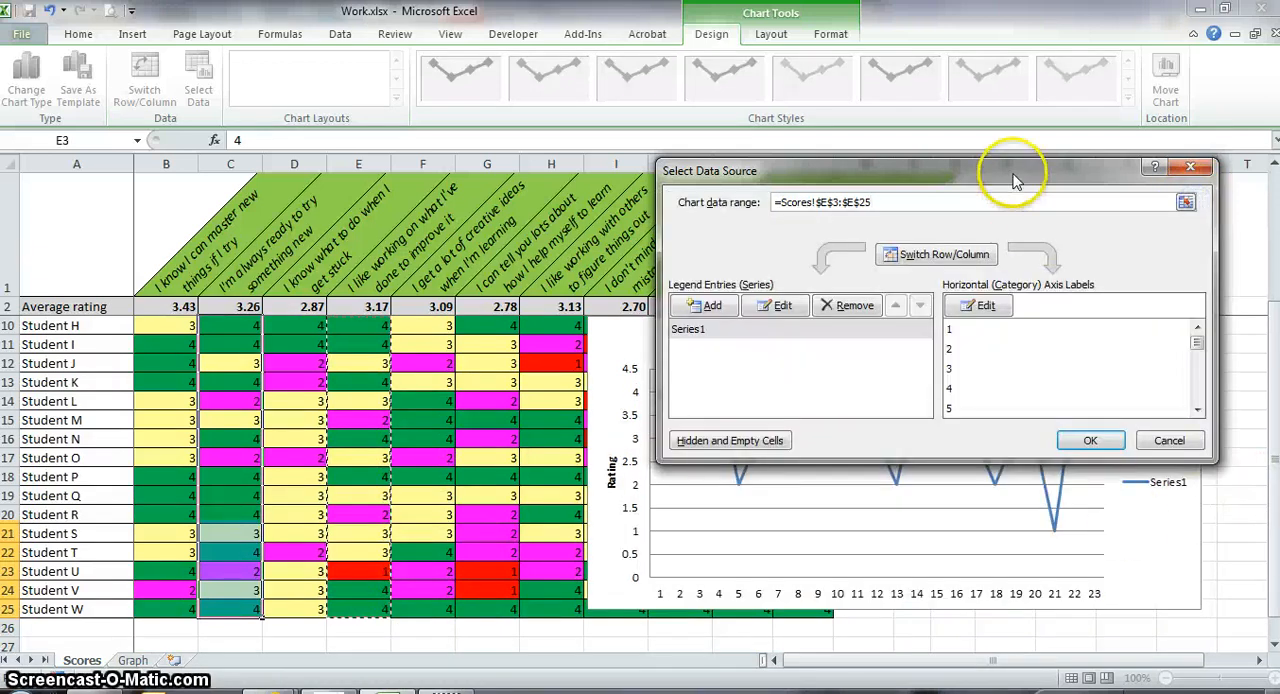
left_click_drag(1020, 177, 489, 14)
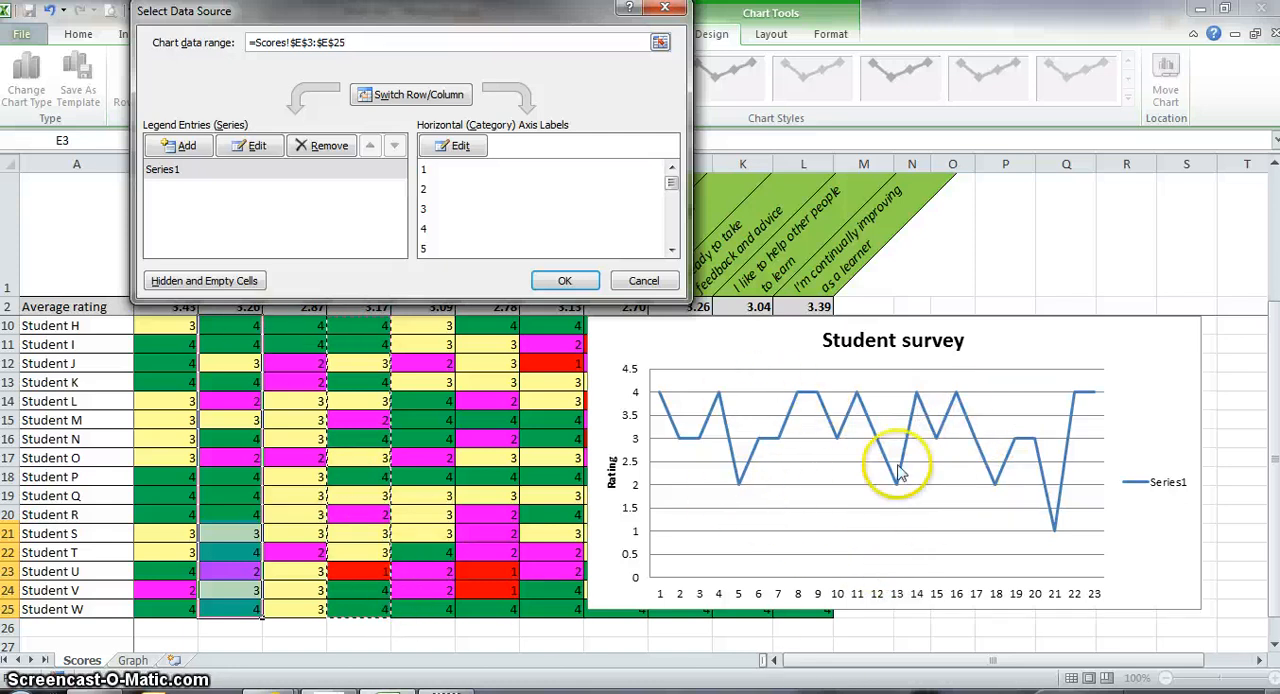
left_click(645, 281)
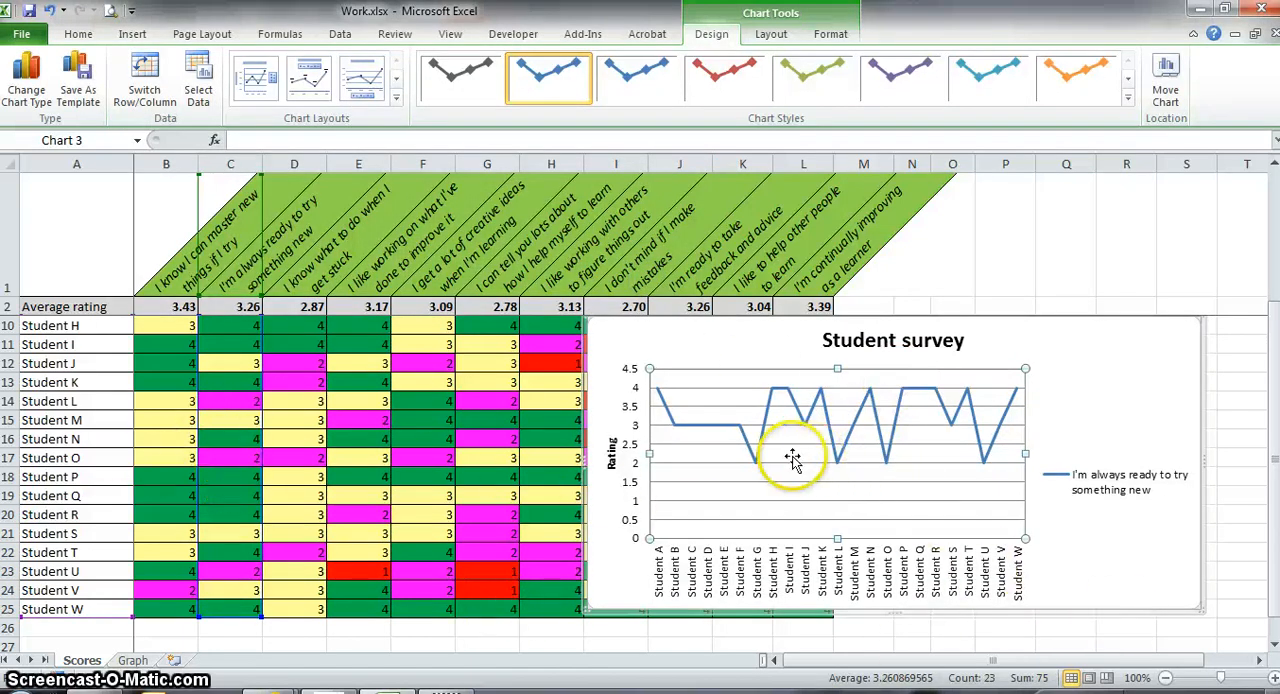
Change Student K's rating for "I'm always ready to try something new" in cell C13 to 6.
left_click(229, 388)
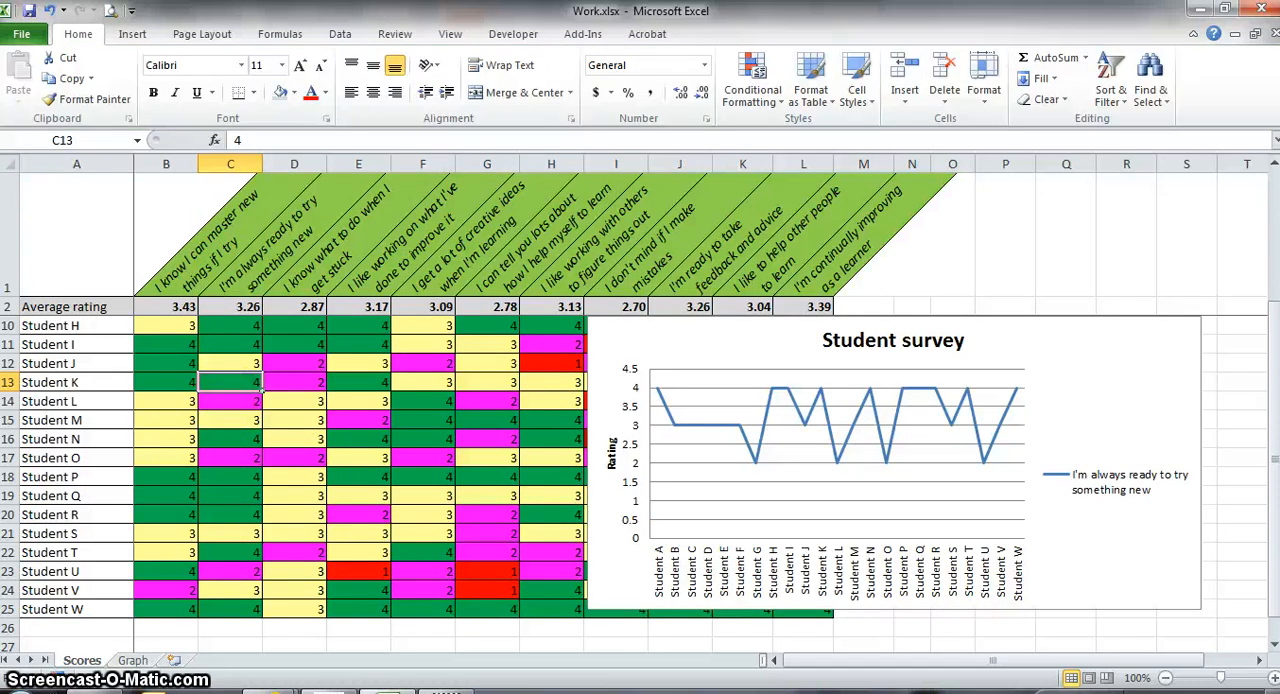
type("6")
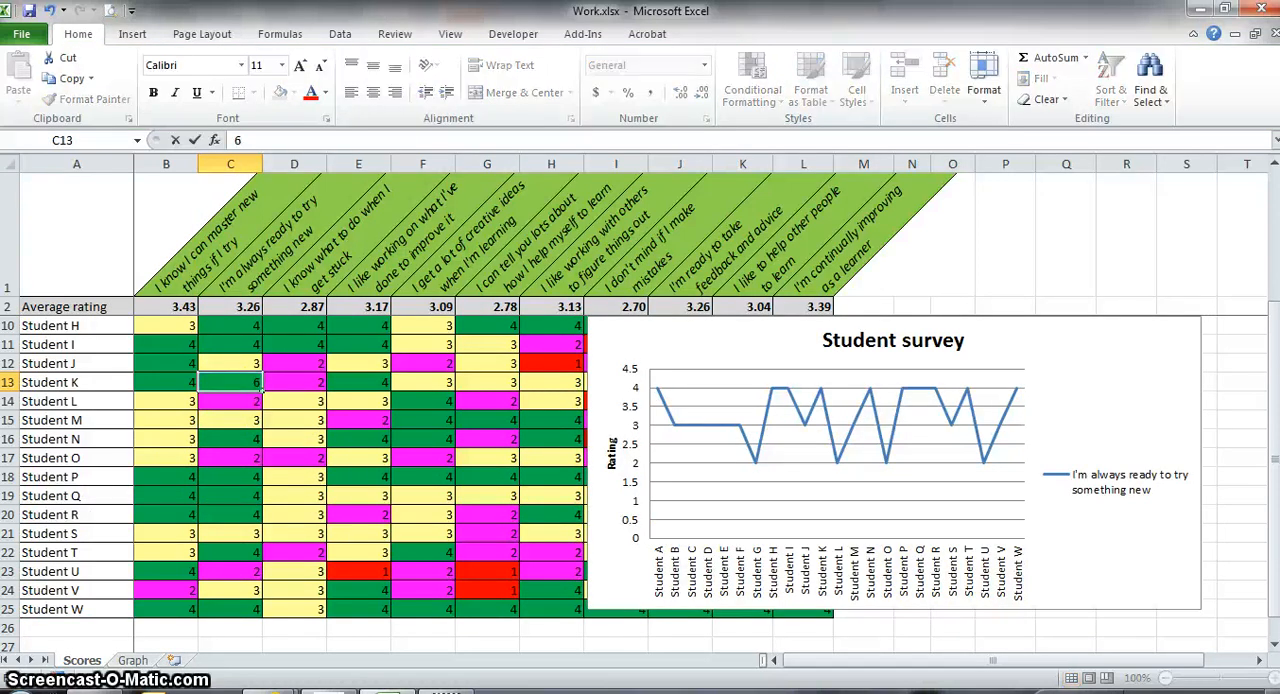
left_click(232, 437)
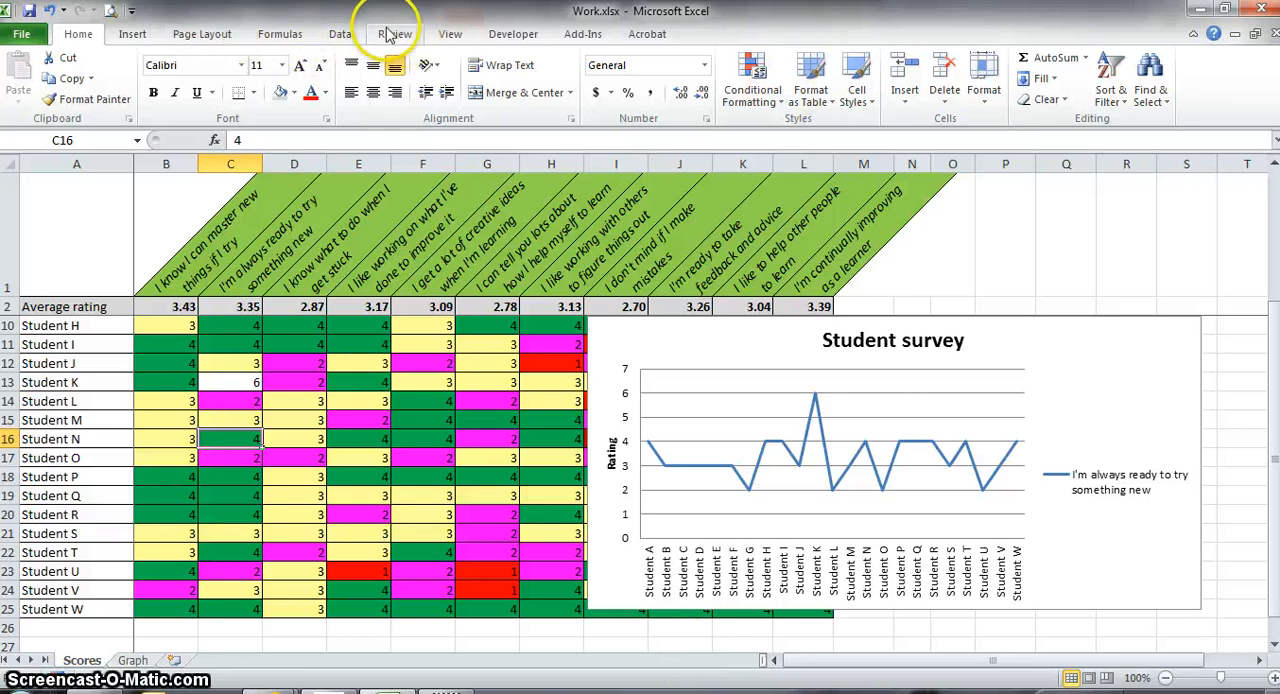
left_click(145, 35)
left_click(396, 100)
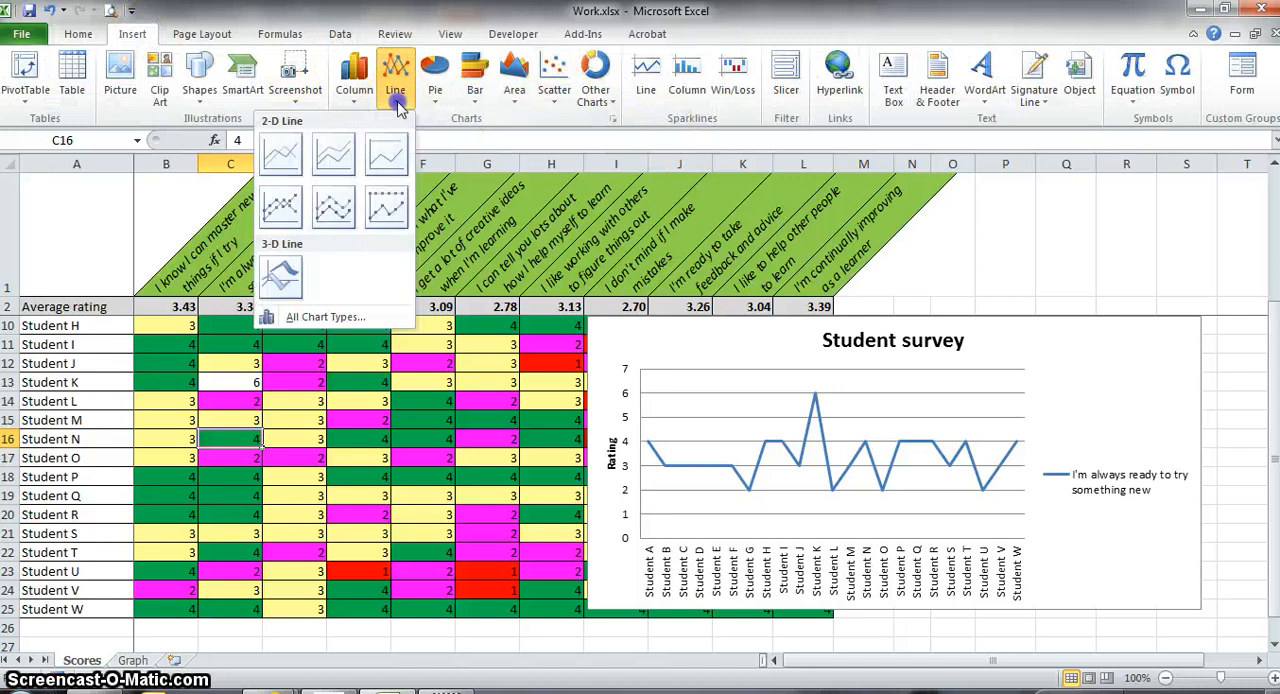
left_click(435, 100)
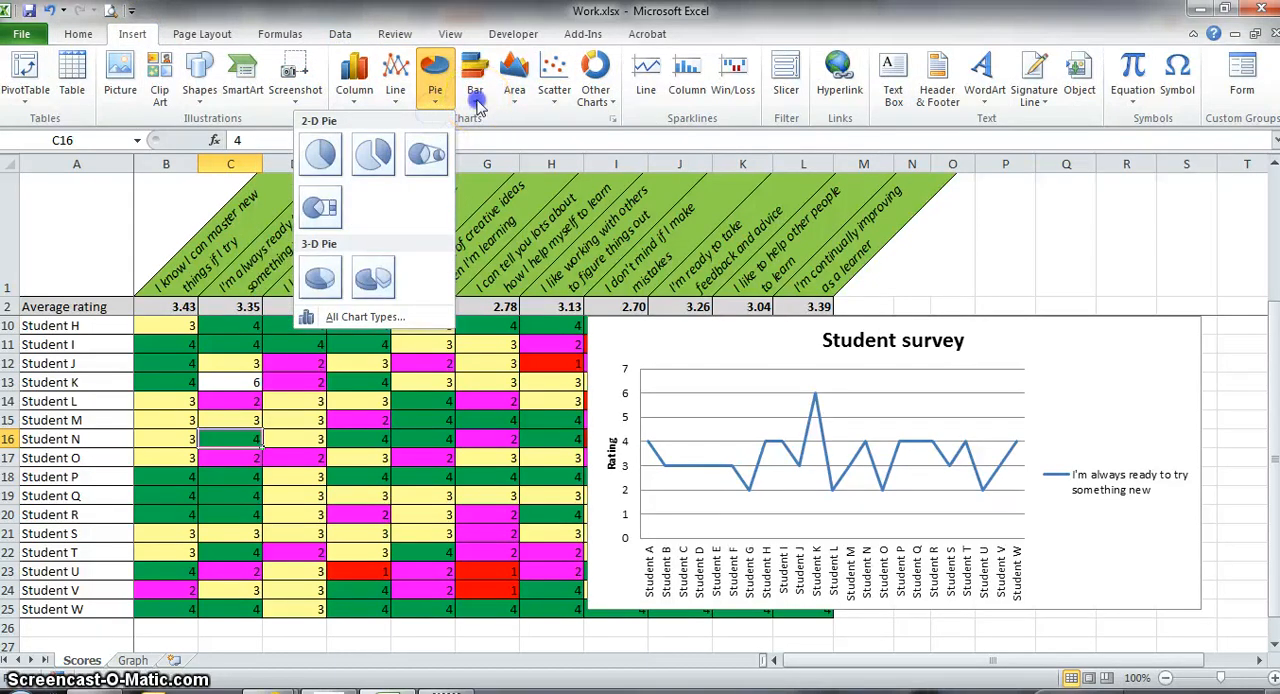
left_click(474, 95)
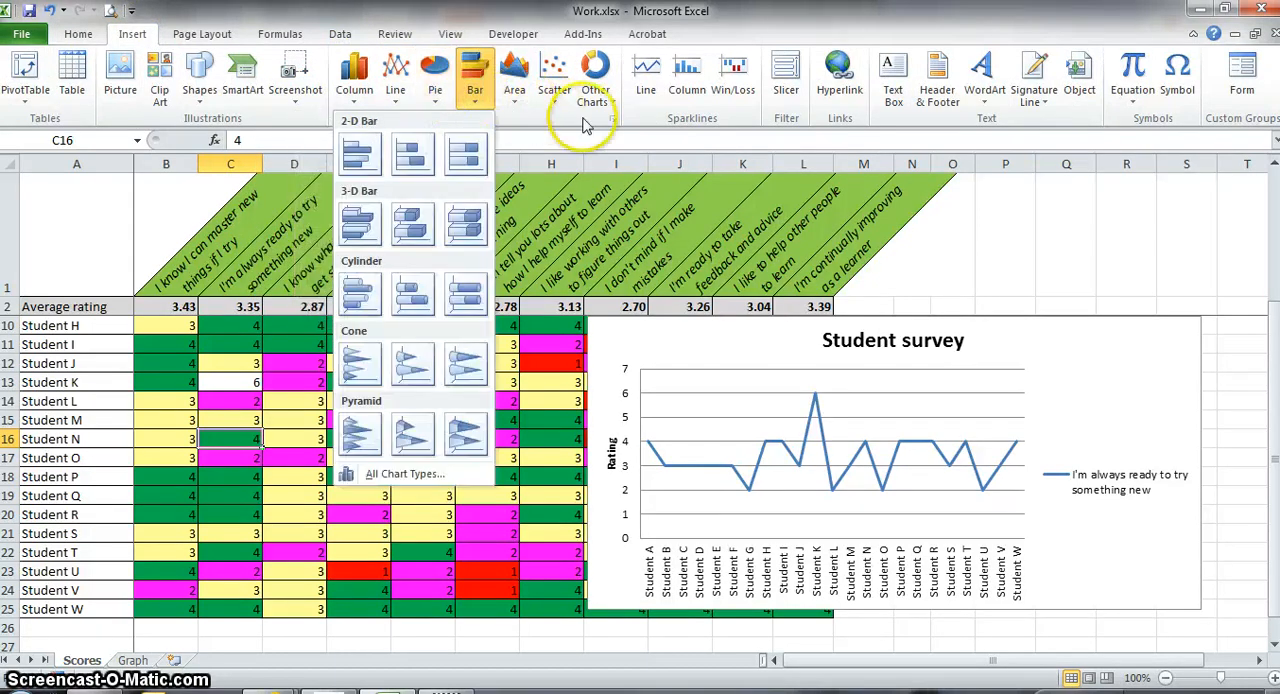